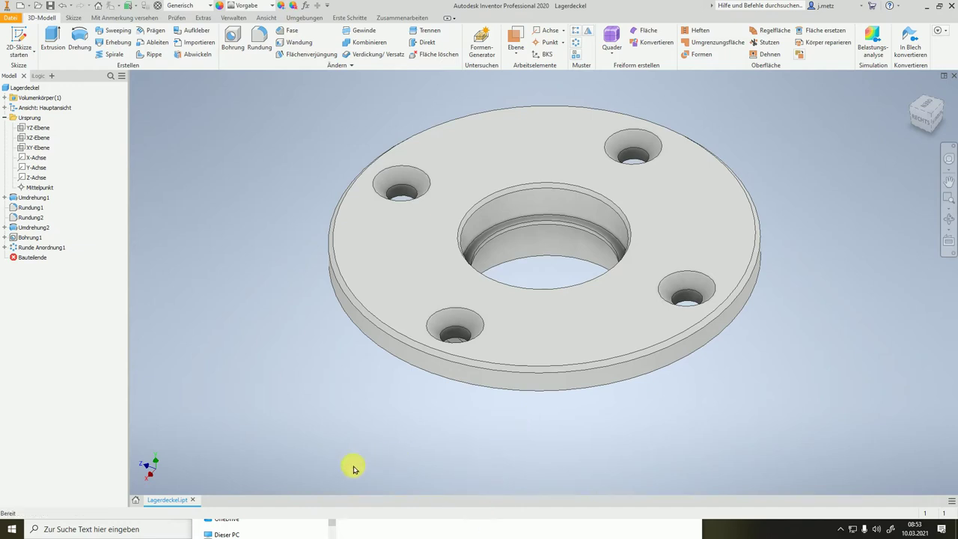
# - Orbit the bearing cover to an angled view and bring up the Verwalten management tools
pyautogui.moveTo(415, 445)
pyautogui.keyDown('shift'); pyautogui.mouseDown(button='middle')
pyautogui.moveTo(299, 394)
pyautogui.moveTo(440, 428)
pyautogui.moveTo(310, 419)
pyautogui.mouseUp(button='middle'); pyautogui.keyUp('shift')
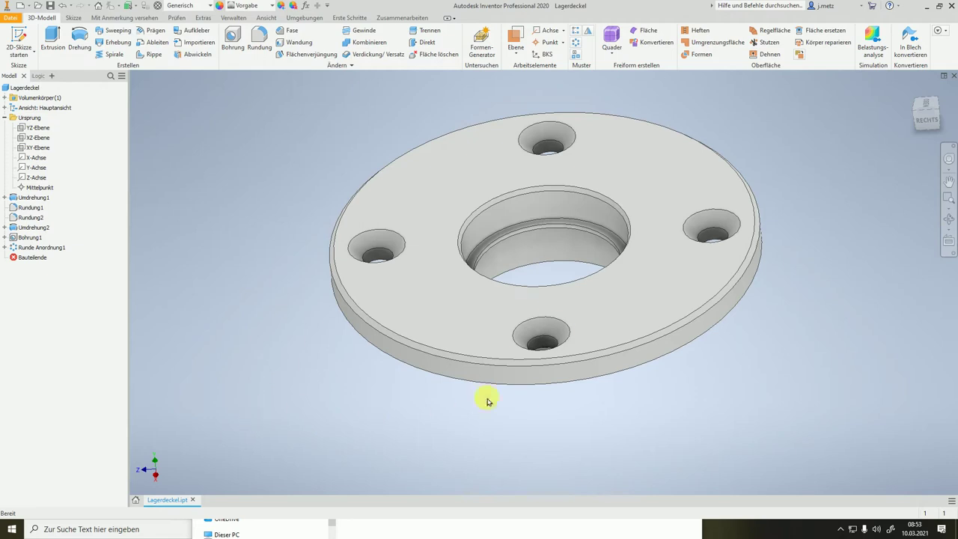
pyautogui.click(231, 18)
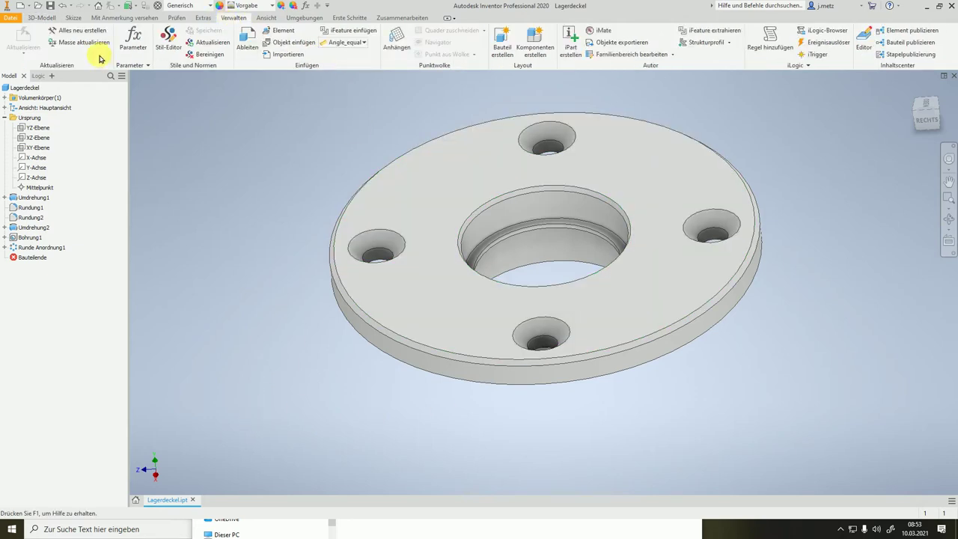
# - Open the Parameter dialog and resize it so parameters d0 through d32 are all visible
pyautogui.click(138, 39)
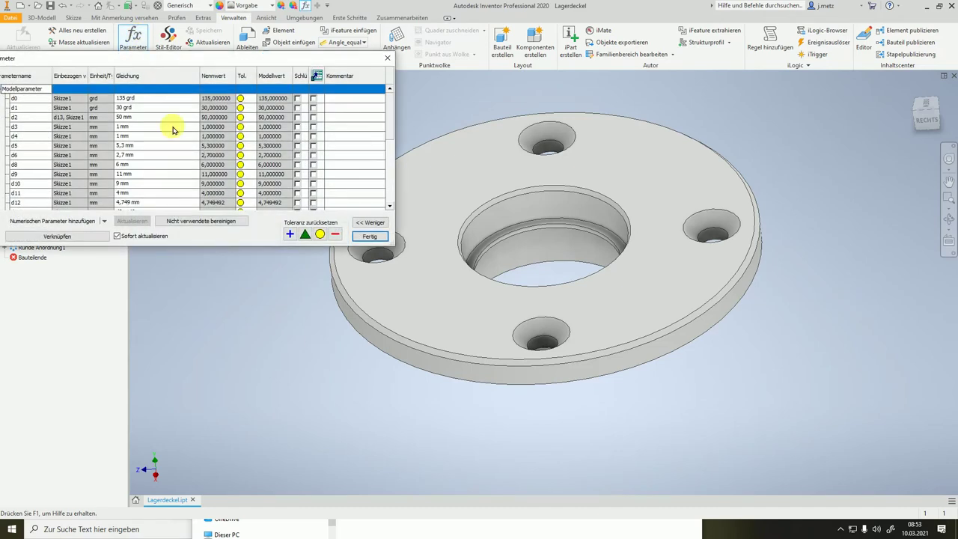
pyautogui.moveTo(301, 45)
pyautogui.mouseDown()
pyautogui.moveTo(301, 90)
pyautogui.moveTo(288, 53)
pyautogui.mouseUp()
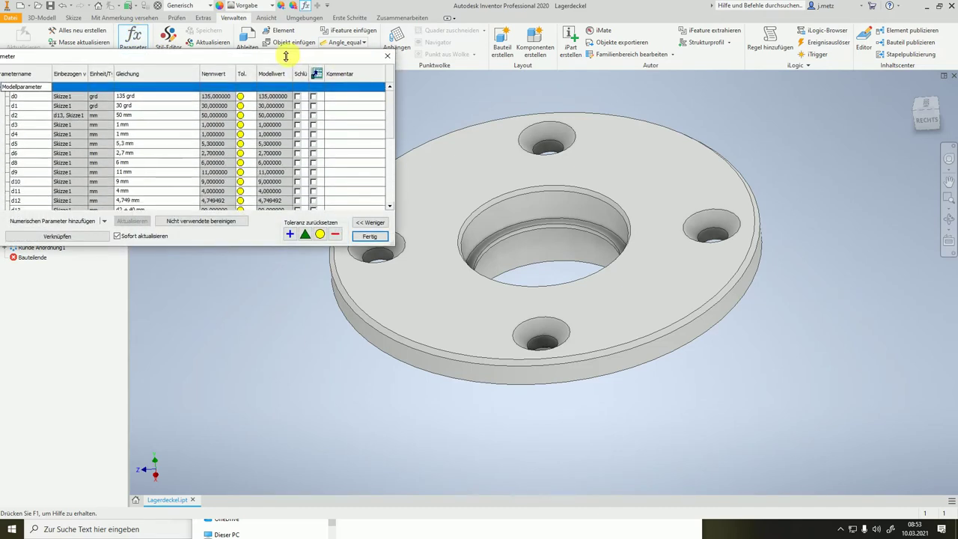
pyautogui.moveTo(224, 57)
pyautogui.mouseDown()
pyautogui.moveTo(358, 67)
pyautogui.moveTo(407, 127)
pyautogui.mouseUp()
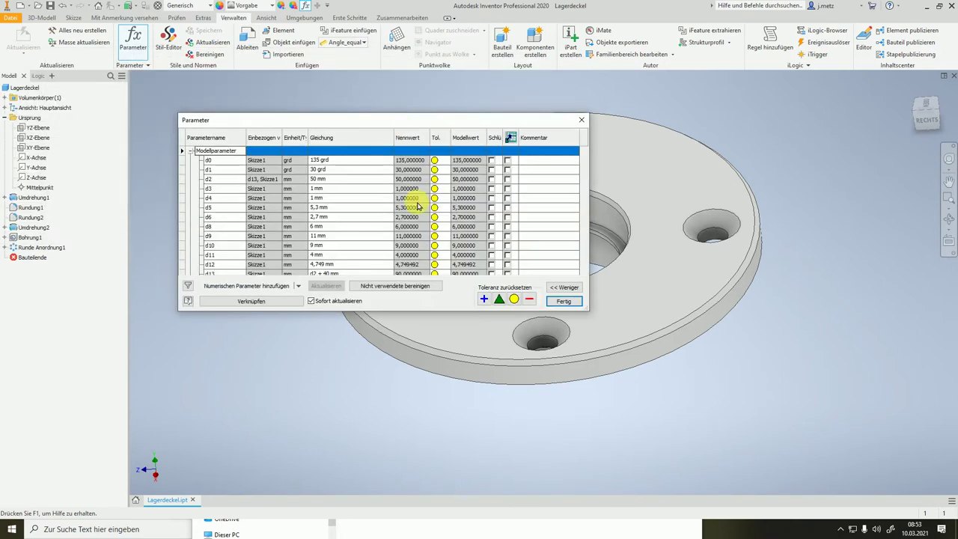
pyautogui.moveTo(407, 319); pyautogui.dragTo(392, 473)
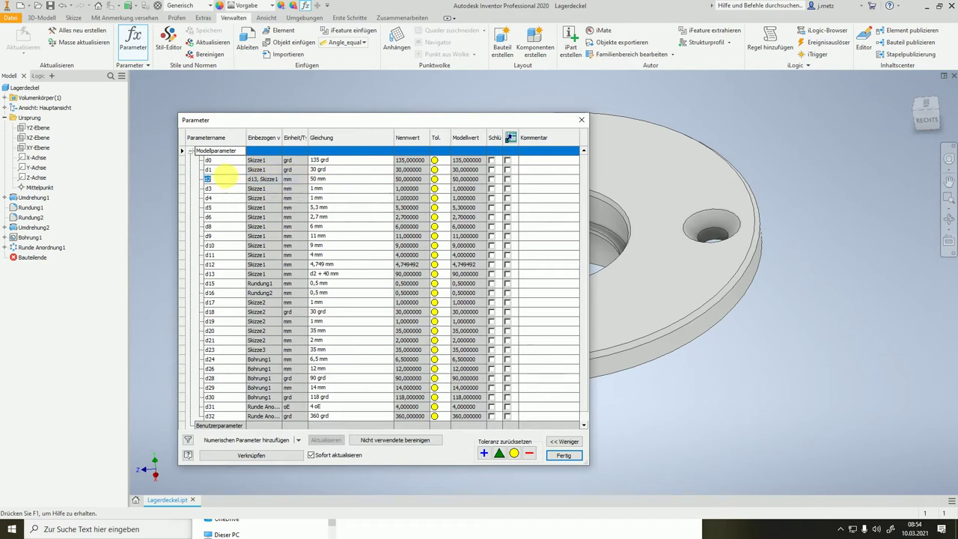
# - Rename parameter d2 to Bohrung_D and d20 to RWDR_D, making d13 read Bohrung_D + 40 mm
pyautogui.click(222, 179)
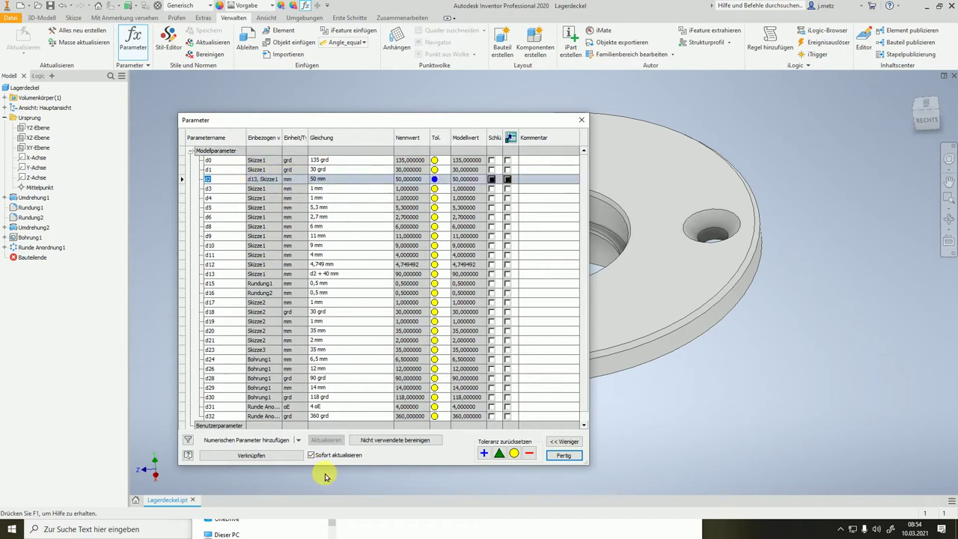
pyautogui.write('BohrungD')
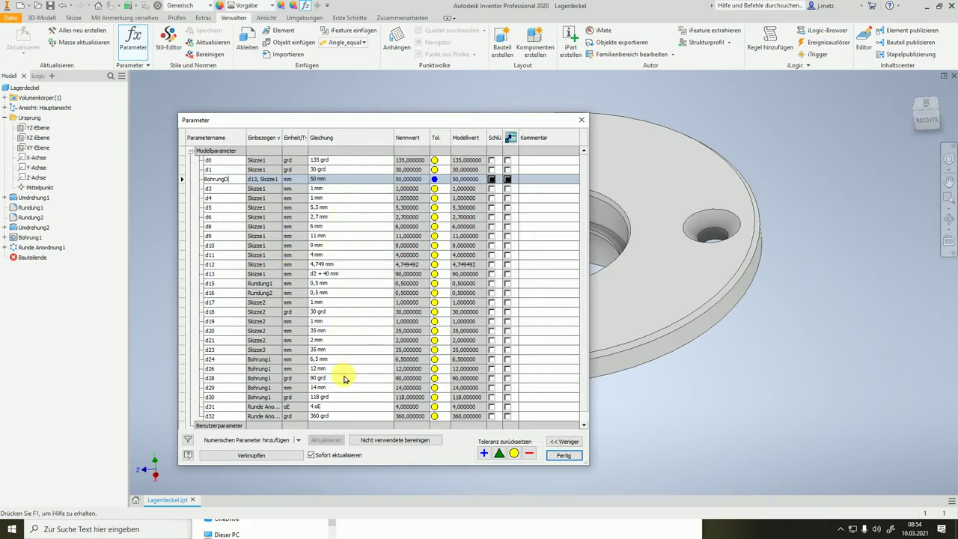
pyautogui.click(344, 331)
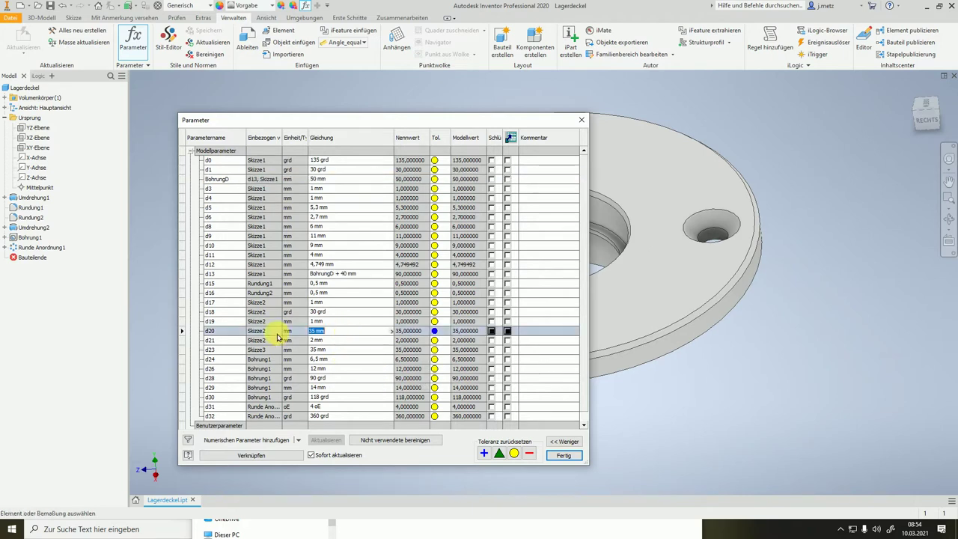
pyautogui.click(227, 331)
pyautogui.write('RWDR_D')
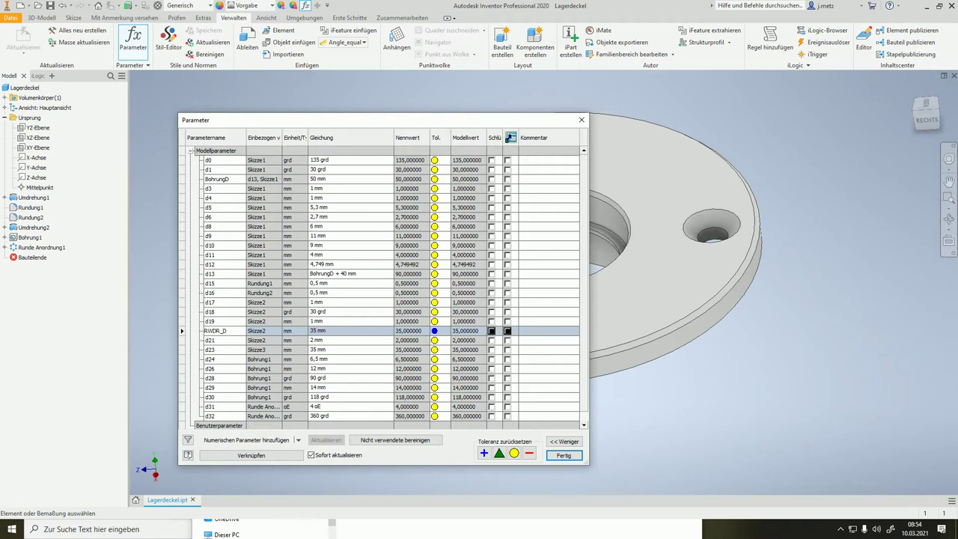
pyautogui.click(224, 179)
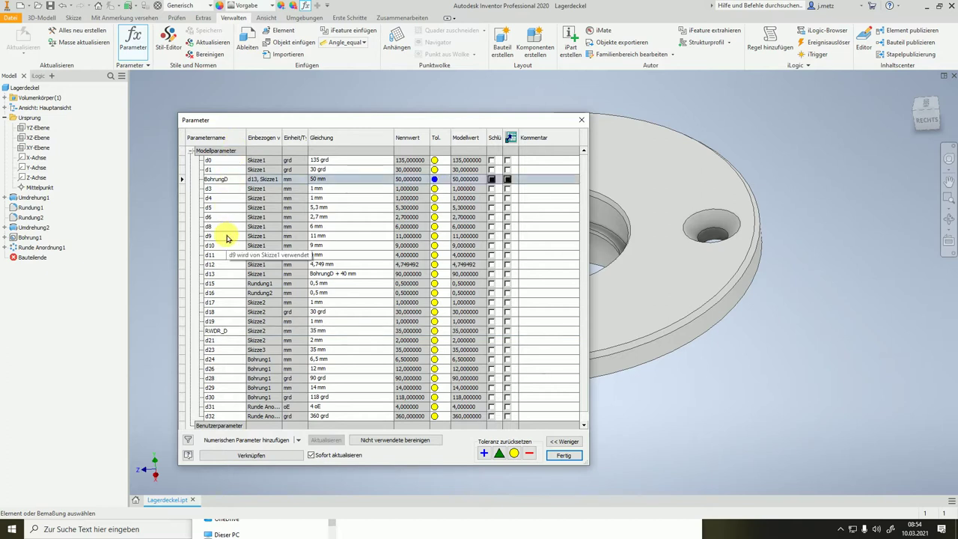
pyautogui.write('_')
pyautogui.press('Return')
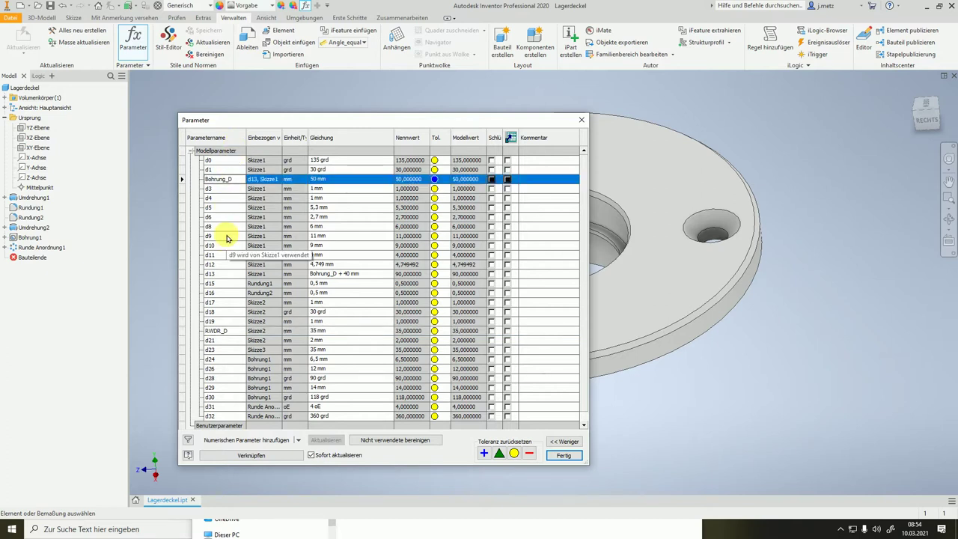
# - Rename parameter d31 to Bohrung_Anzahl and close the Parameter dialog with Fertig
pyautogui.click(211, 408)
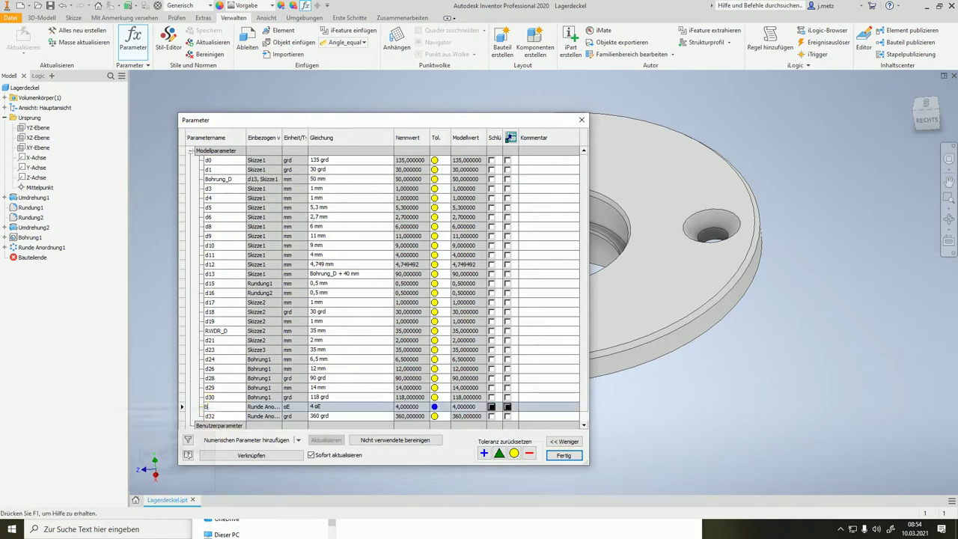
pyautogui.moveTo(166, 499)
pyautogui.write('Anza')
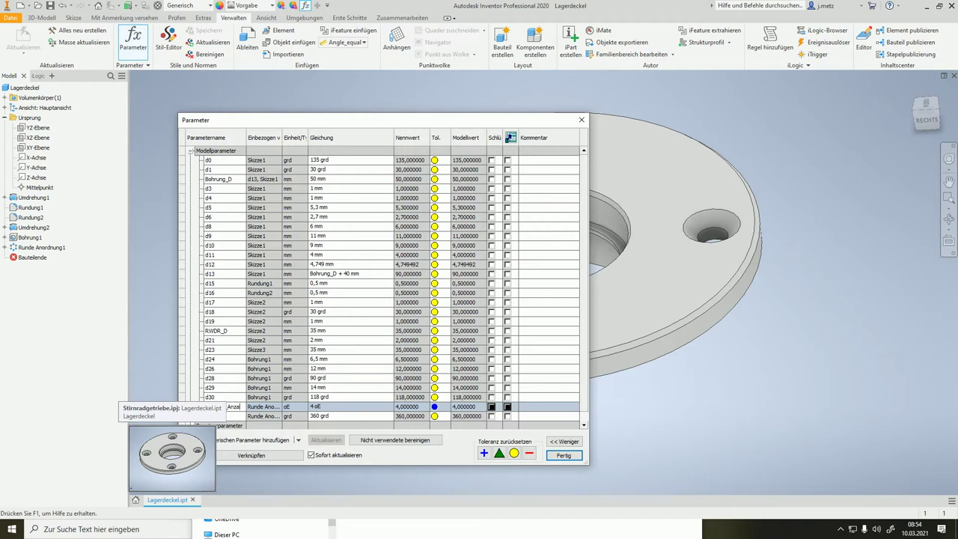
pyautogui.write('l')
pyautogui.press('Return')
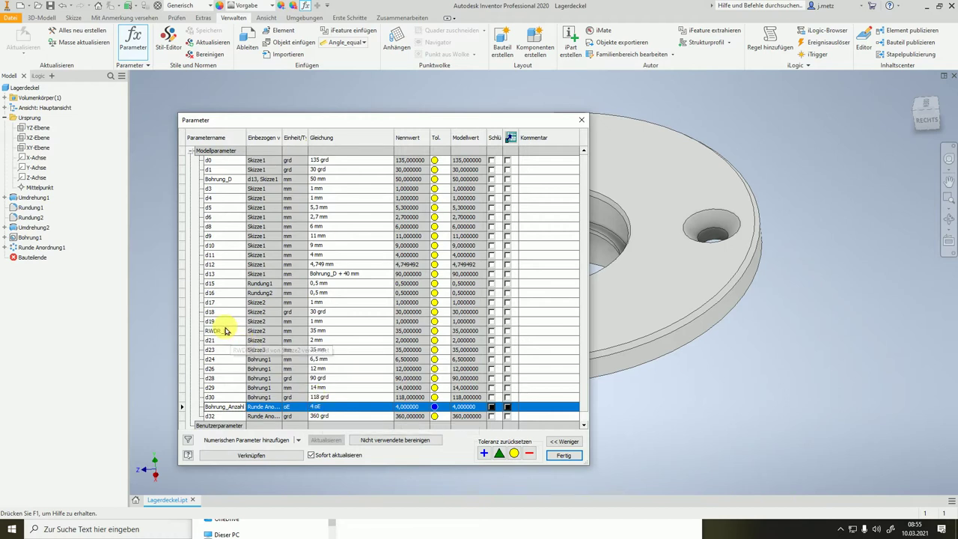
pyautogui.click(563, 455)
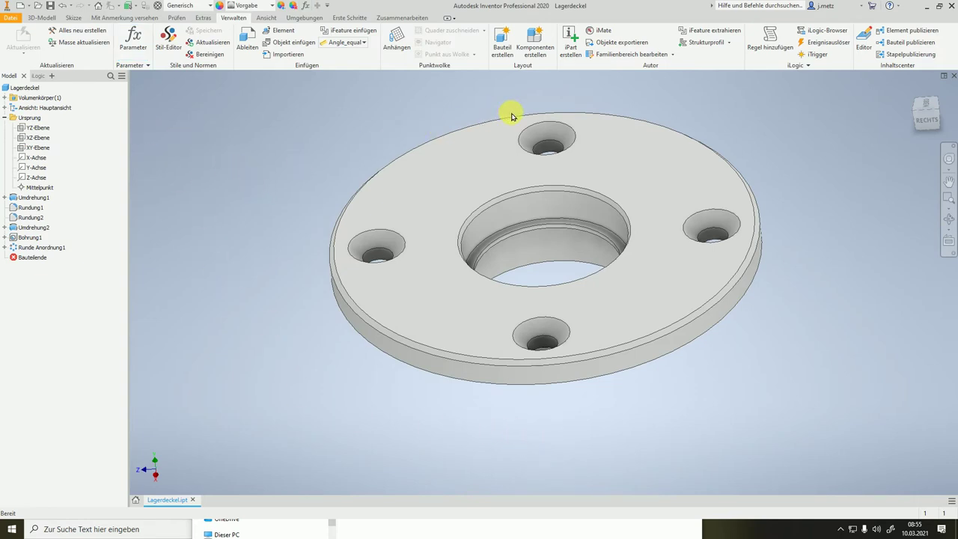
# - Create the iPart, adding Umdrehung2 as a suppression column alongside Bohrung_D, RWDR_D and Bohrung_Anzahl
pyautogui.click(569, 36)
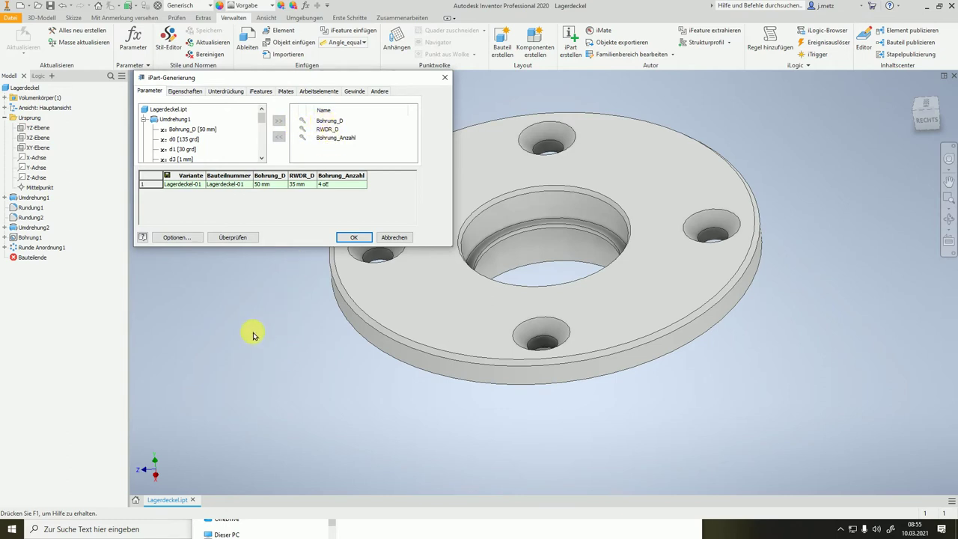
pyautogui.click(224, 93)
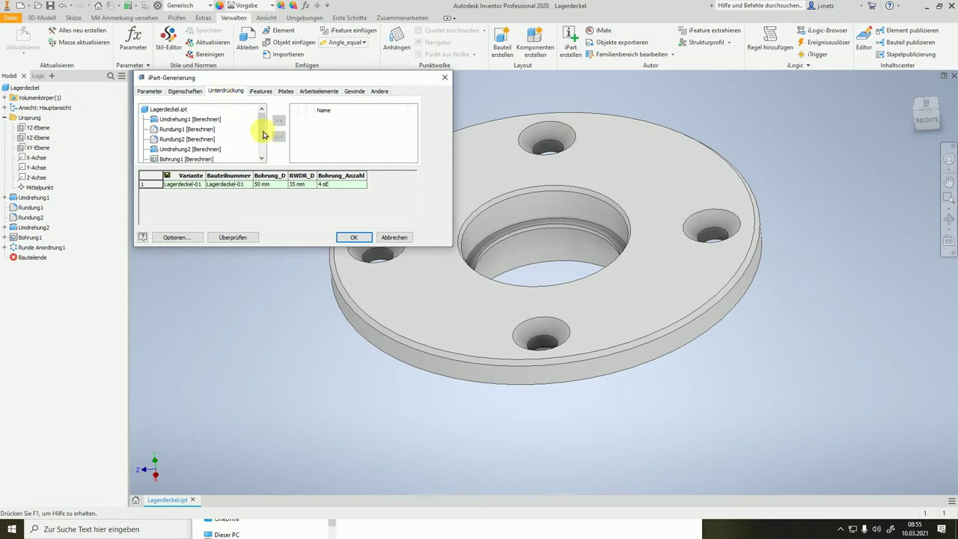
pyautogui.scroll(-1, 262, 138)
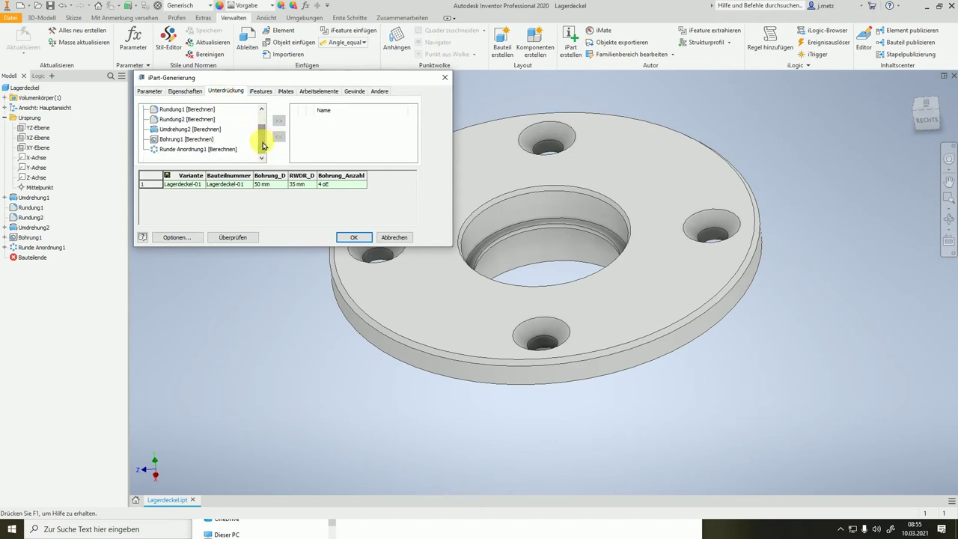
pyautogui.click(180, 130)
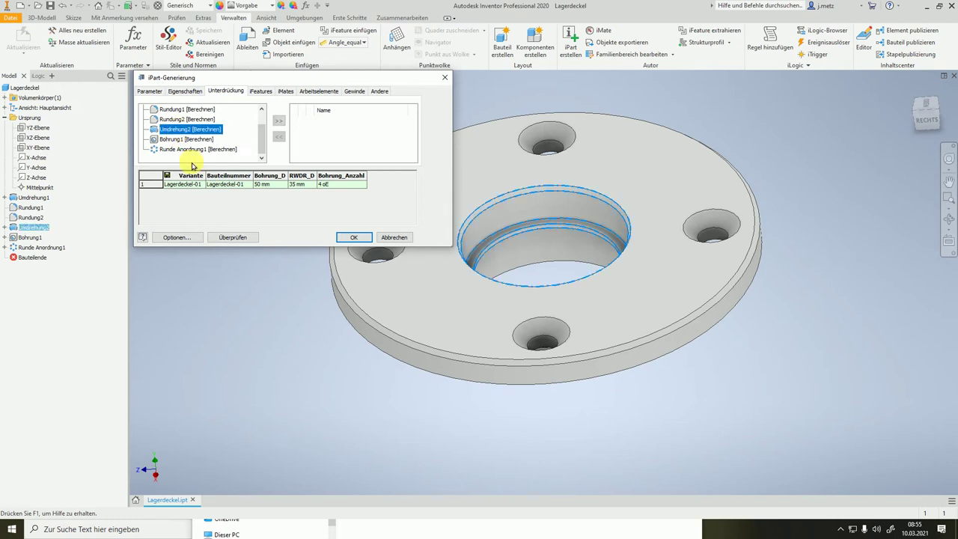
pyautogui.click(278, 123)
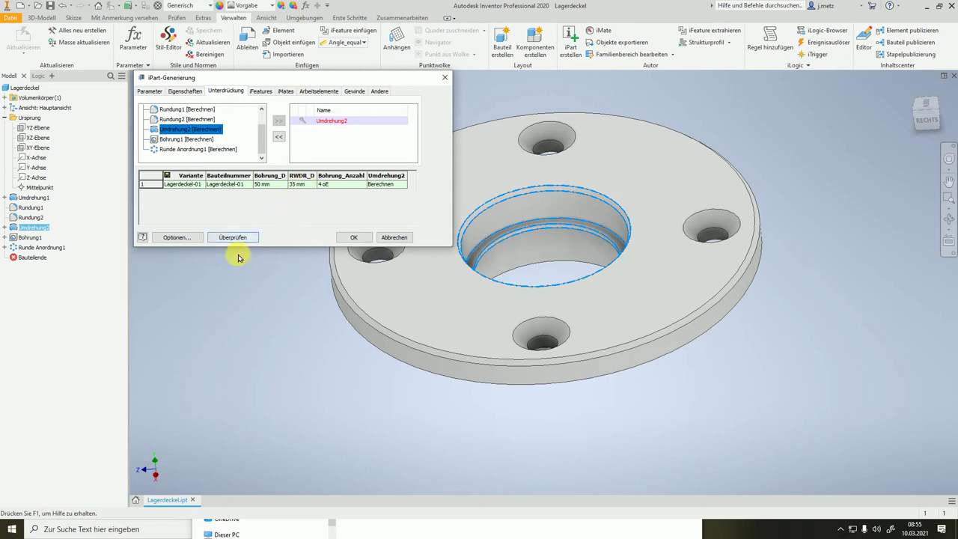
pyautogui.click(350, 238)
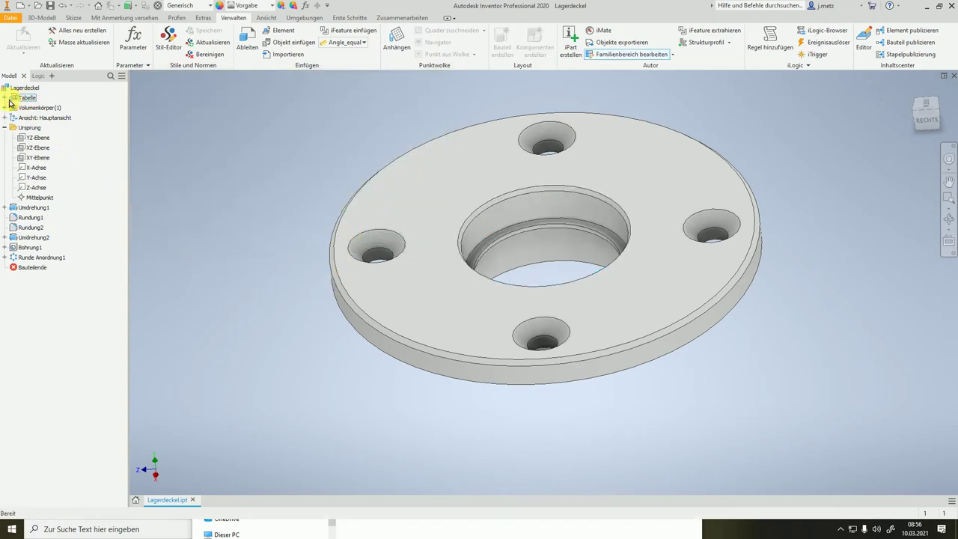
# - Open the Tabelle node's iPart table in Excel via Mit Tabellenkalkulation bearbeiten
pyautogui.click(5, 98)
pyautogui.click(52, 109)
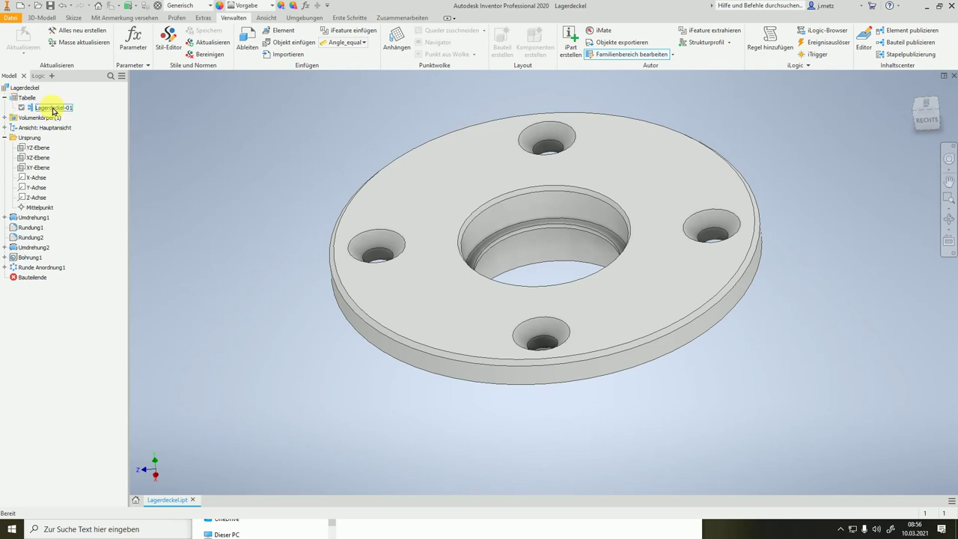
pyautogui.click(24, 98)
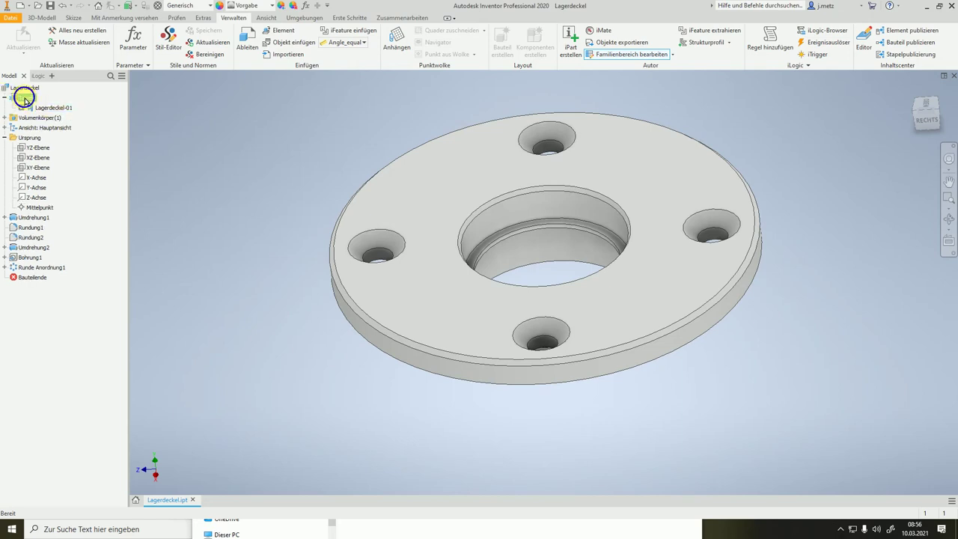
pyautogui.rightClick(25, 100)
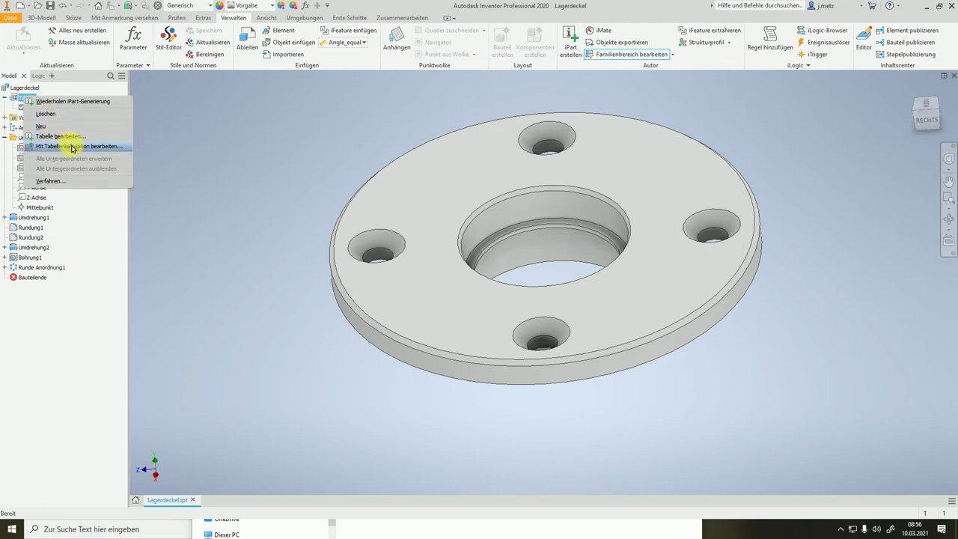
pyautogui.click(74, 147)
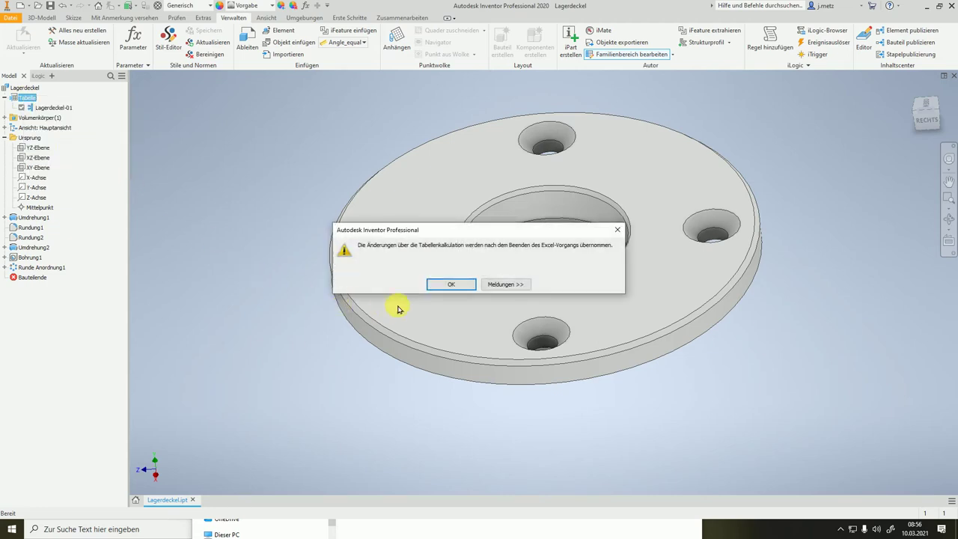
pyautogui.click(452, 284)
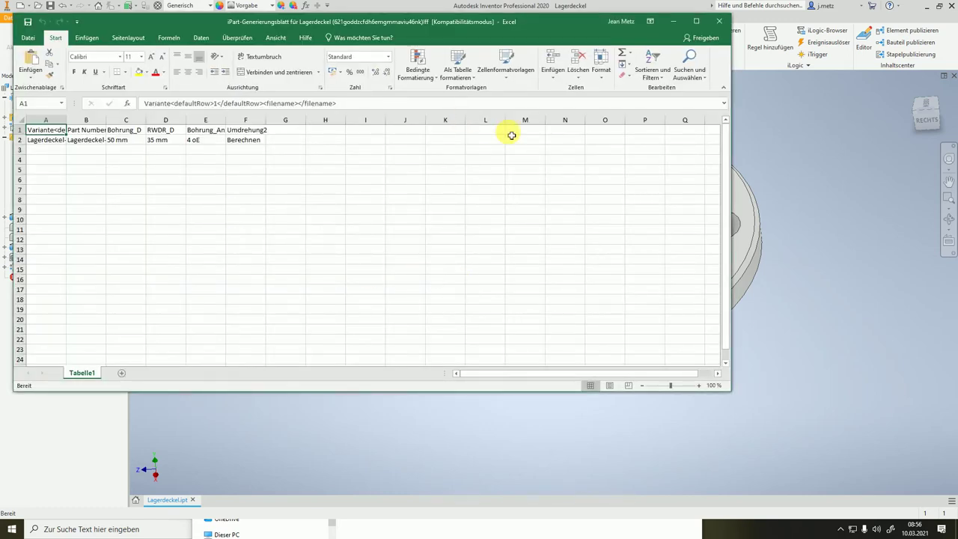
# - Widen spreadsheet columns A through G to fit their contents
pyautogui.moveTo(45, 120); pyautogui.dragTo(284, 135)
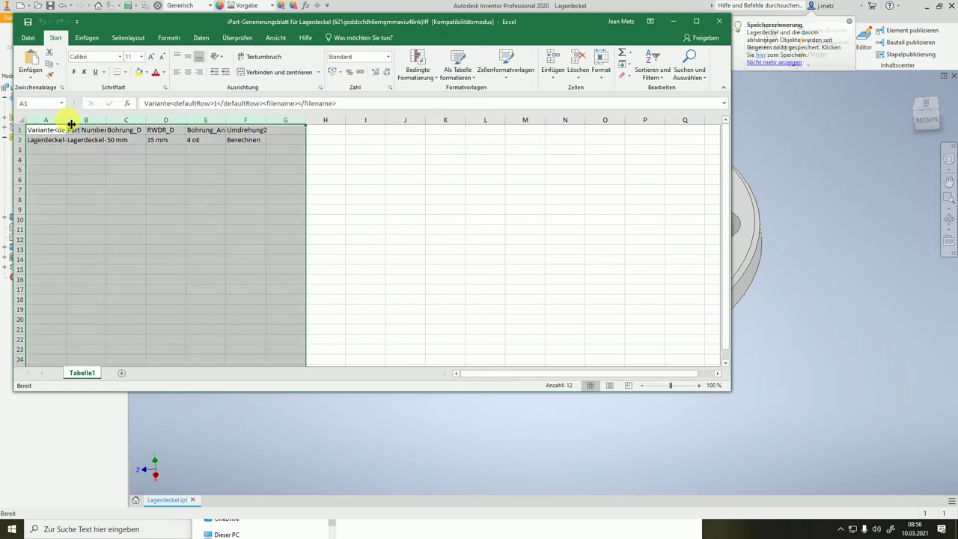
pyautogui.moveTo(66, 121); pyautogui.dragTo(113, 124)
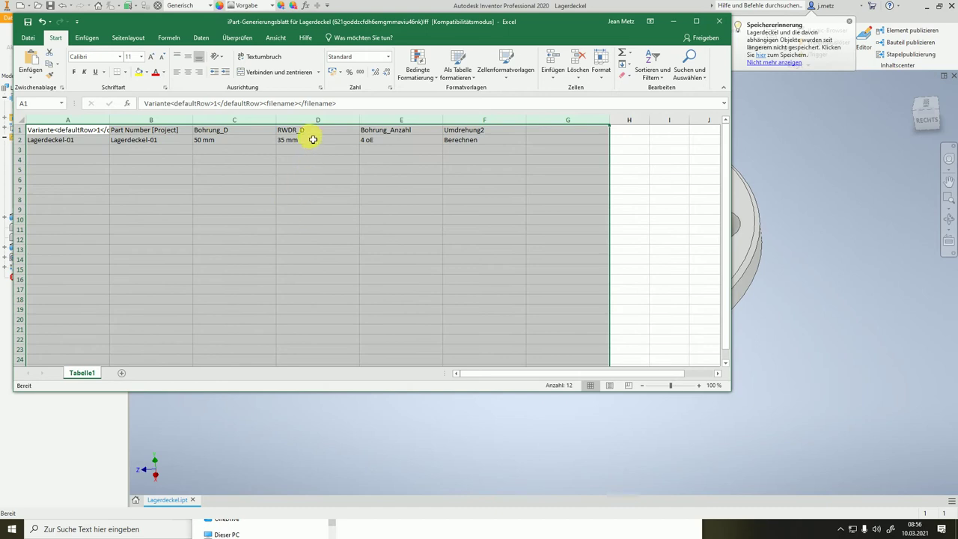
pyautogui.click(100, 153)
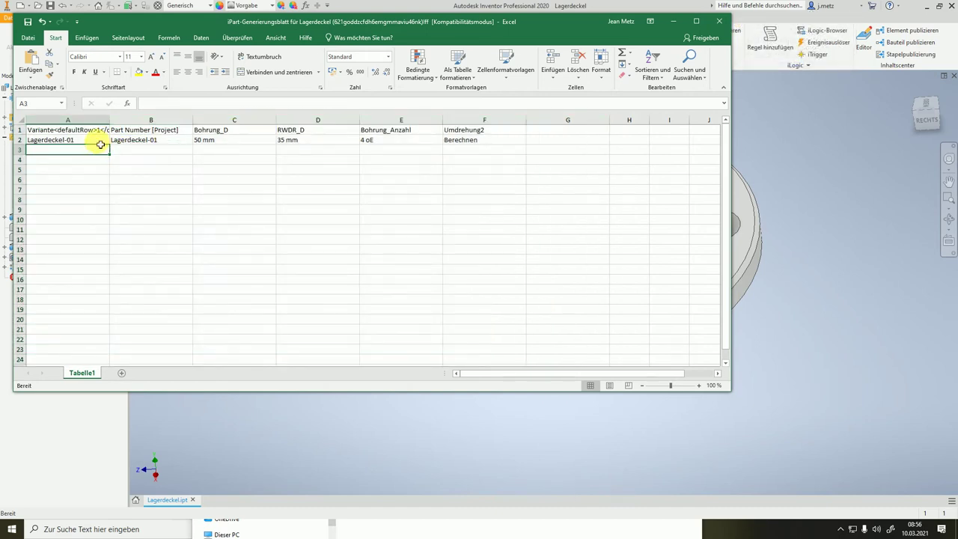
# - Copy the variant name Lagerdeckel-01 into cell A3, keeping it in A2, and edit A3
pyautogui.moveTo(98, 143)
pyautogui.mouseDown()
pyautogui.moveTo(171, 141)
pyautogui.moveTo(193, 167)
pyautogui.moveTo(188, 146)
pyautogui.mouseUp()
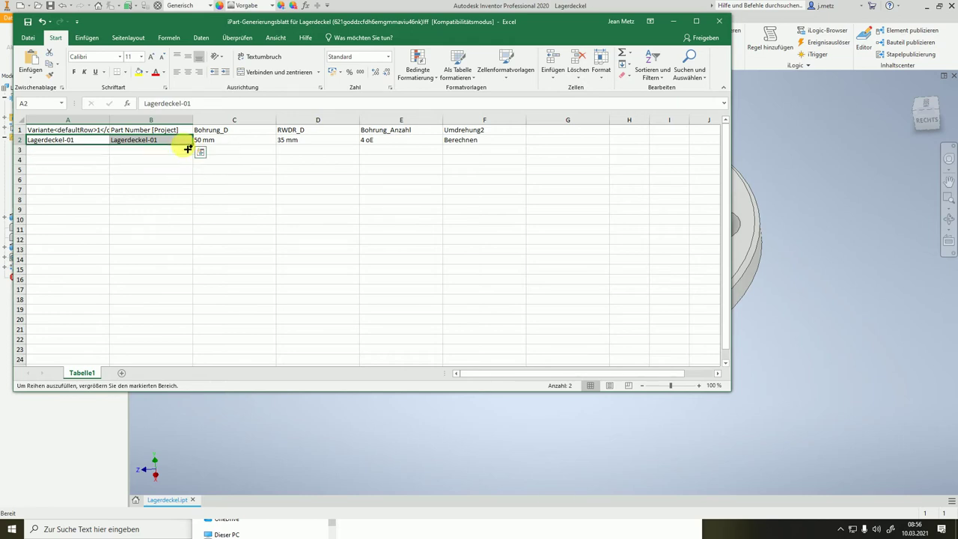
pyautogui.click(99, 142)
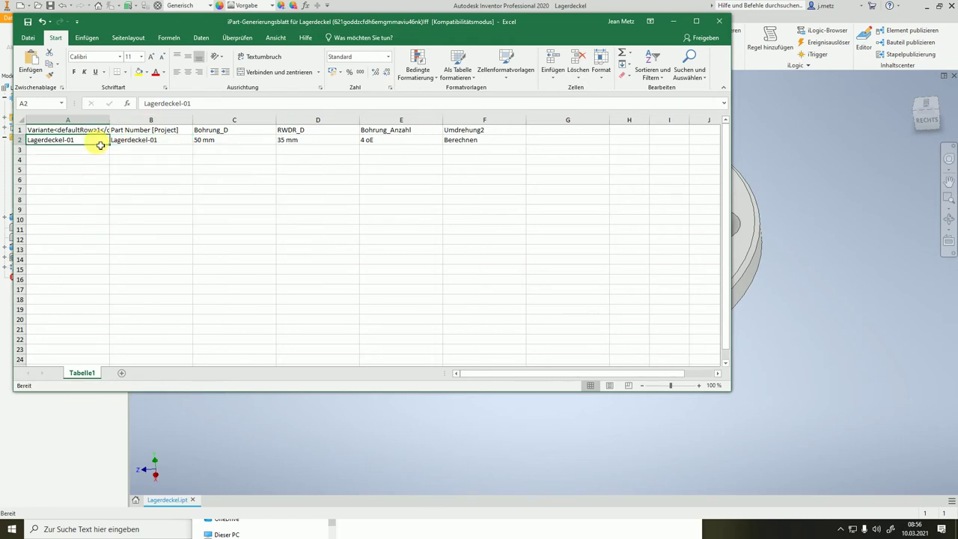
pyautogui.moveTo(110, 149); pyautogui.dragTo(110, 150)
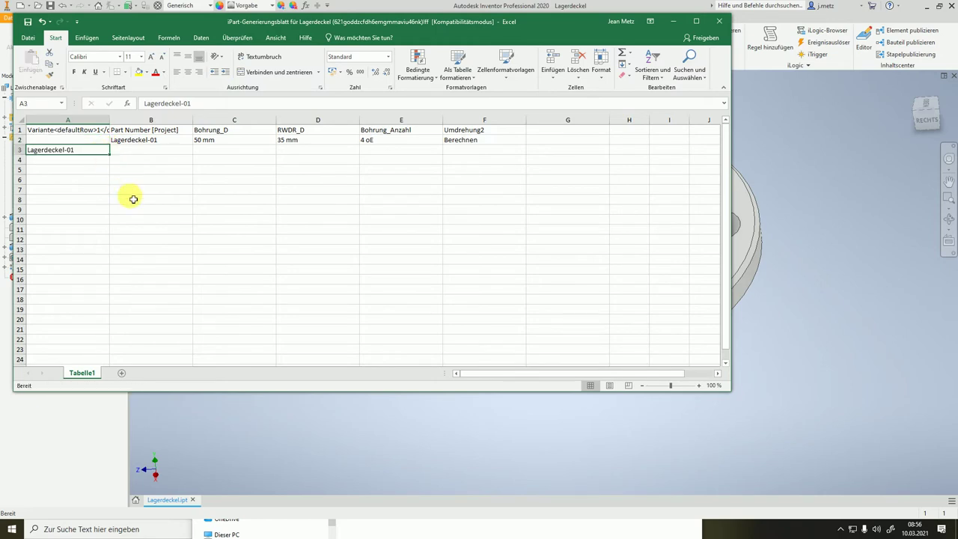
pyautogui.hotkey('ctrl', 'c')
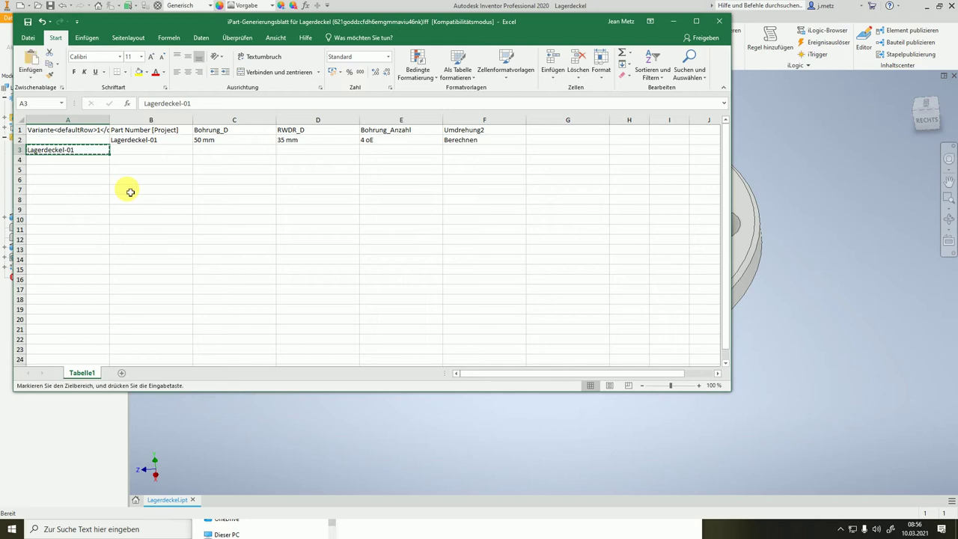
pyautogui.press('Up')
pyautogui.hotkey('ctrl', 'v')
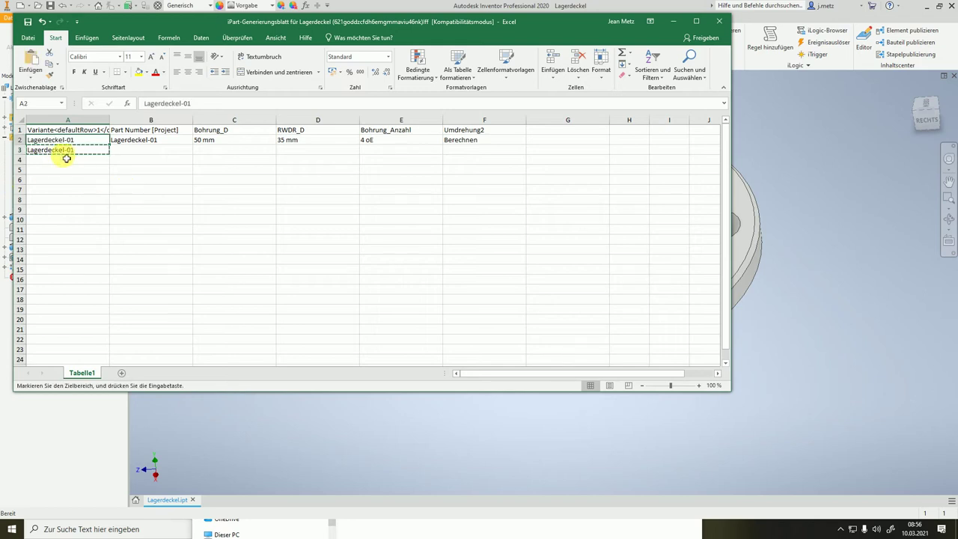
pyautogui.doubleClick(89, 153)
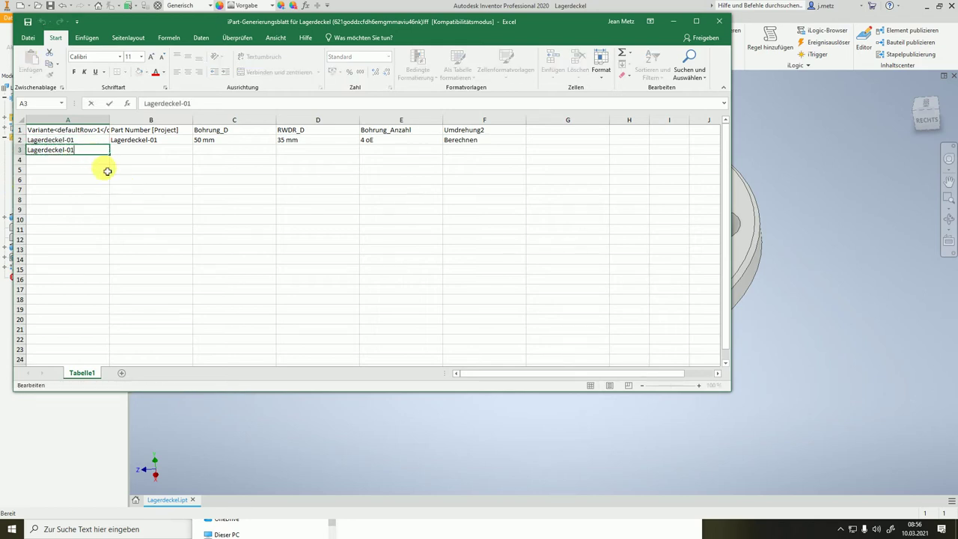
pyautogui.write('2')
# - Name row 3 Lagerdeckel-02 in both the member and part-number cells
pyautogui.press('Tab')
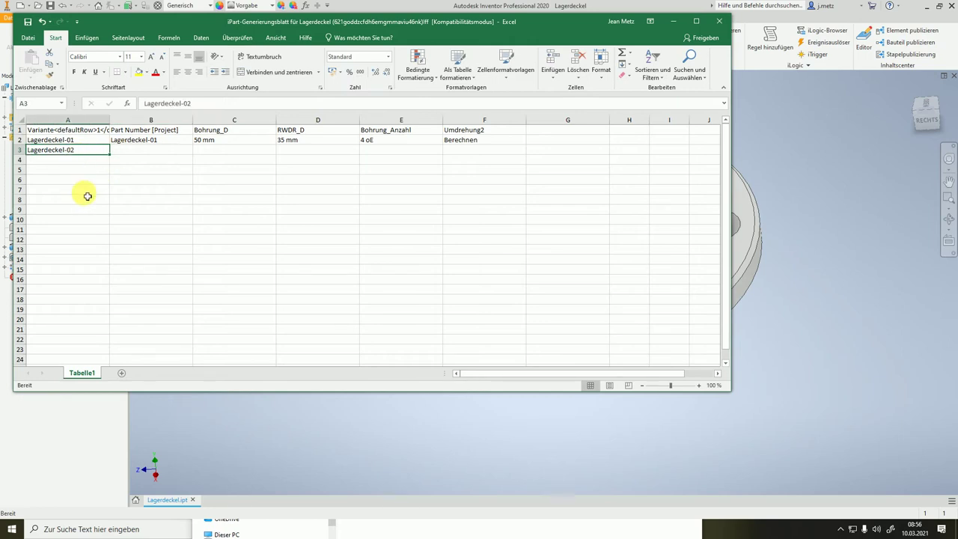
pyautogui.hotkey('ctrl', 'c')
pyautogui.press('Right')
pyautogui.hotkey('ctrl', 'v')
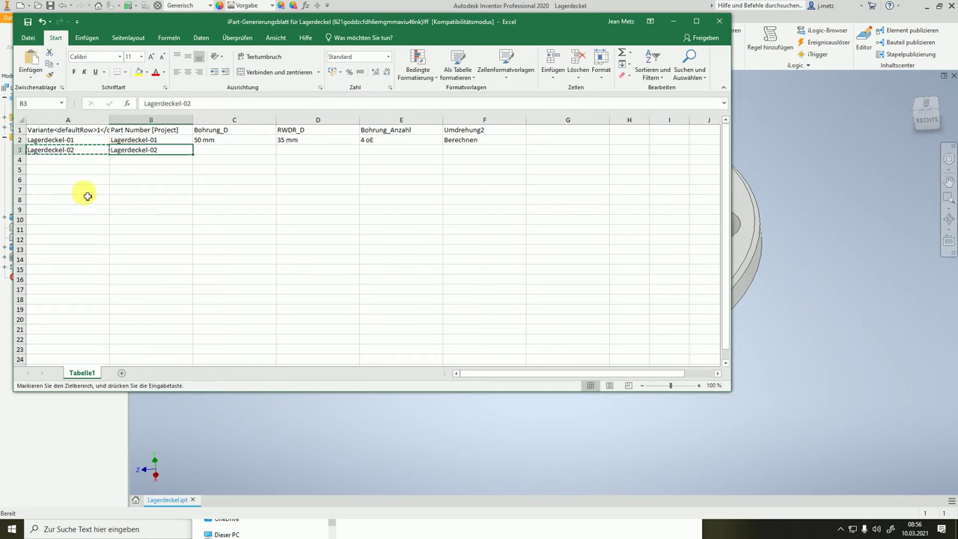
pyautogui.press('Right')
pyautogui.press('Right')
pyautogui.press('Left')
# - Enter Bohrung_D 60mm, RWDR_D 40mm and Bohrung_Anzahl 6 in row 3
pyautogui.write('60')
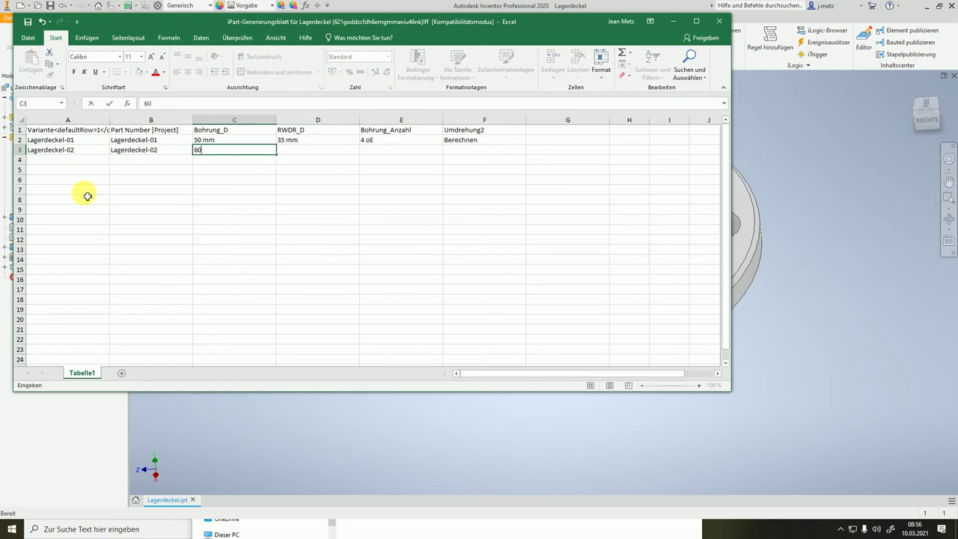
pyautogui.press('Right')
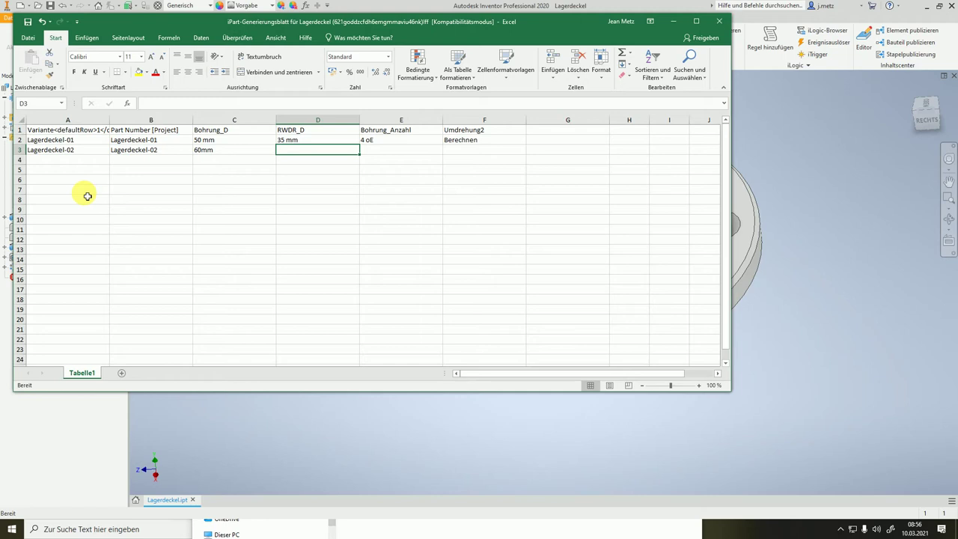
pyautogui.write('40mm')
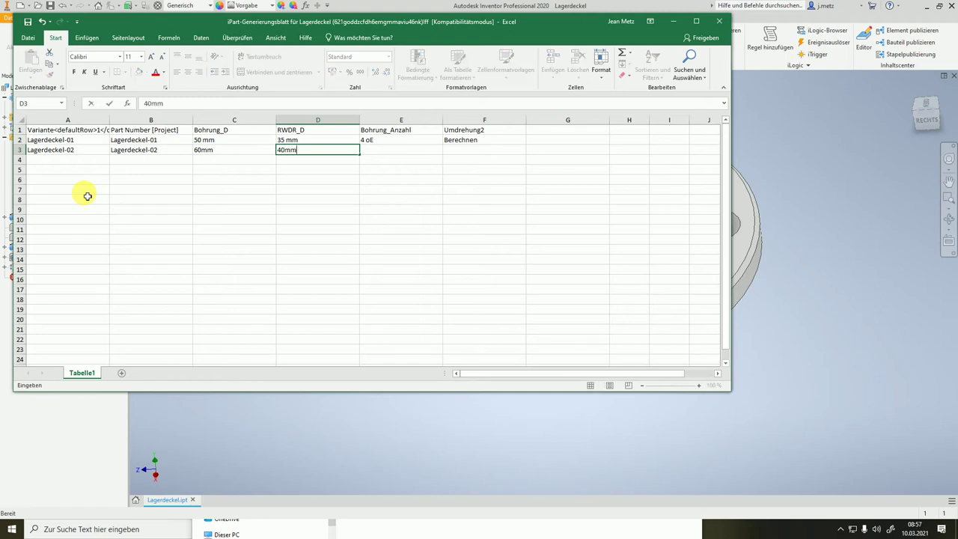
pyautogui.press('Right')
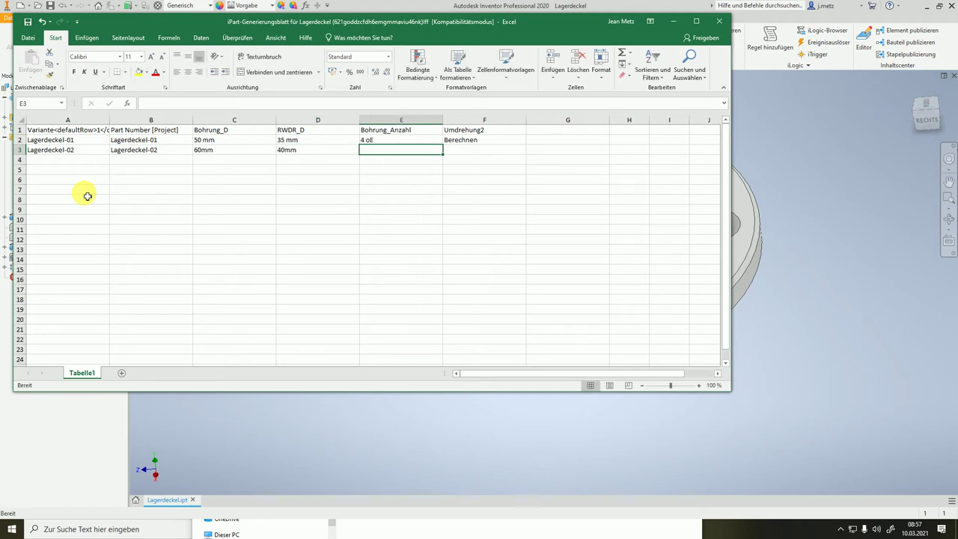
pyautogui.write('6 oE')
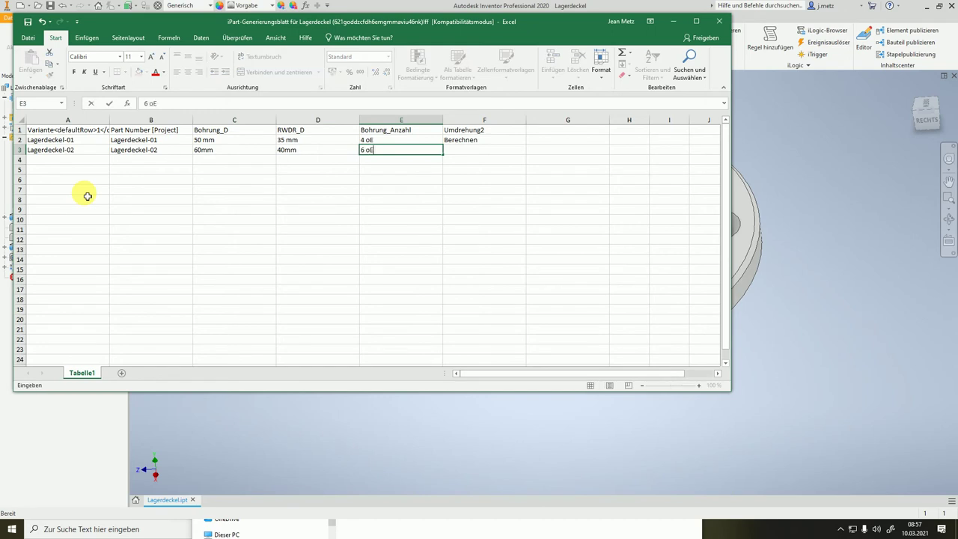
pyautogui.press('Right')
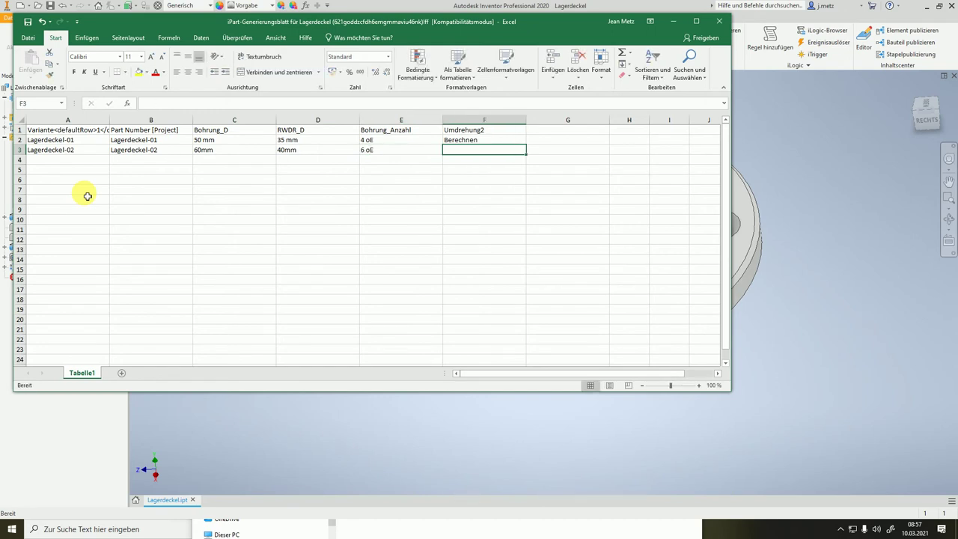
# - Set Umdrehung2 for Lagerdeckel-02 to Berechnen, copied from cell F2
pyautogui.write('Unterdrücken')
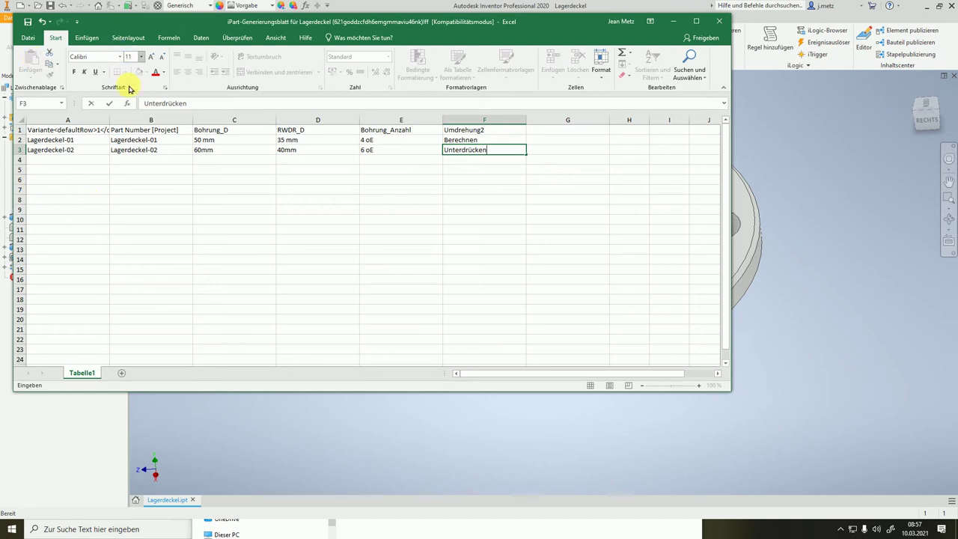
pyautogui.press('Up')
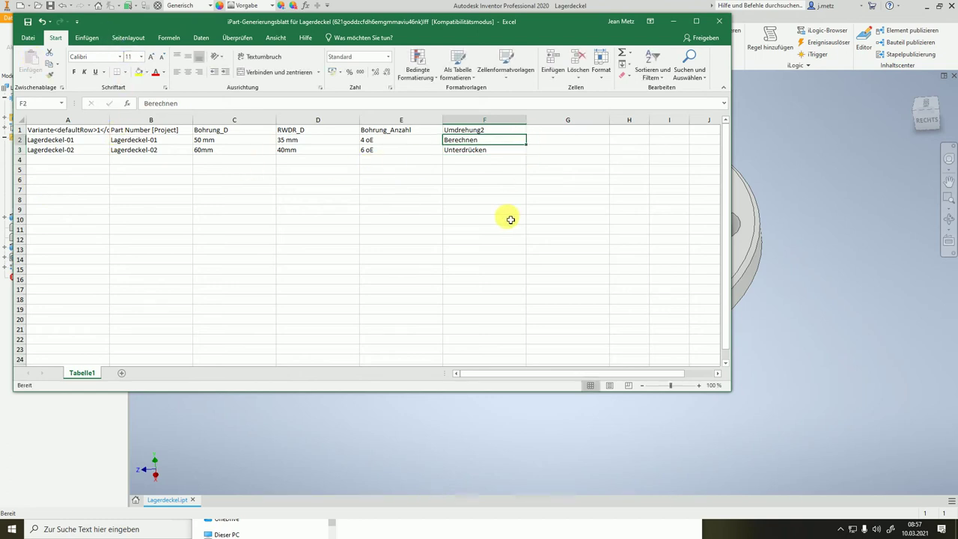
pyautogui.hotkey('ctrl', 'c')
pyautogui.click(486, 152)
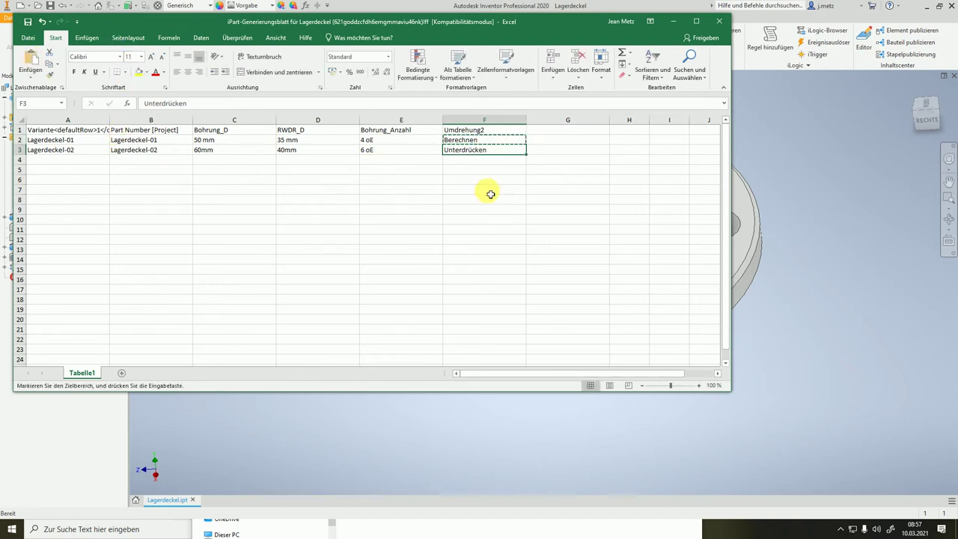
pyautogui.hotkey('ctrl', 'v')
# - Duplicate rows 2–3 into rows 4–5 and fill names and part numbers to Lagerdeckel-03 and Lagerdeckel-04
pyautogui.moveTo(74, 143); pyautogui.dragTo(466, 145)
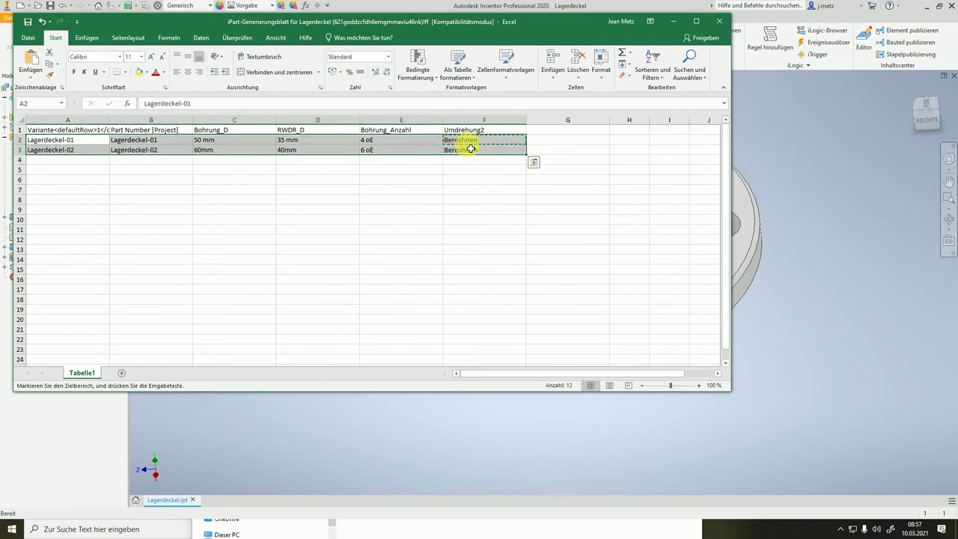
pyautogui.hotkey('ctrl', 'c')
pyautogui.click(89, 159)
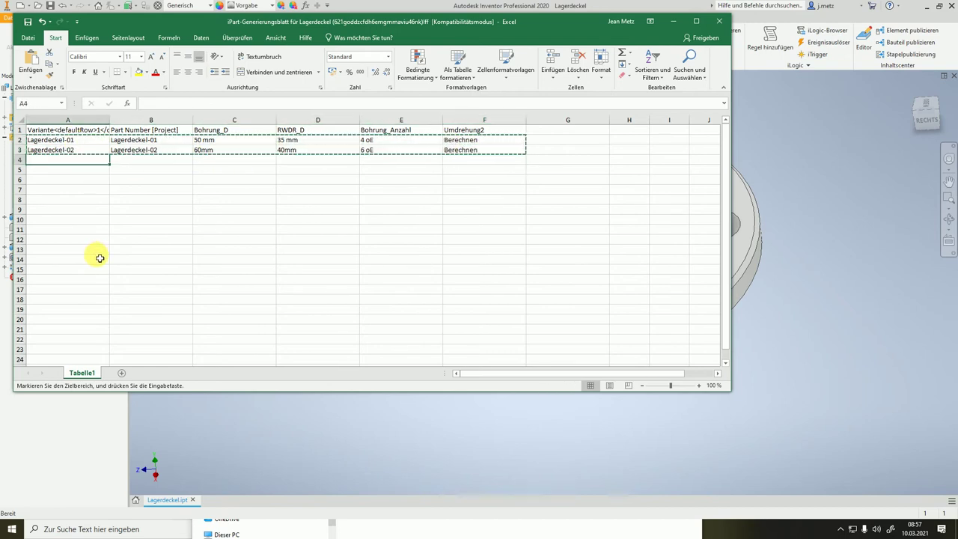
pyautogui.hotkey('ctrl', 'v')
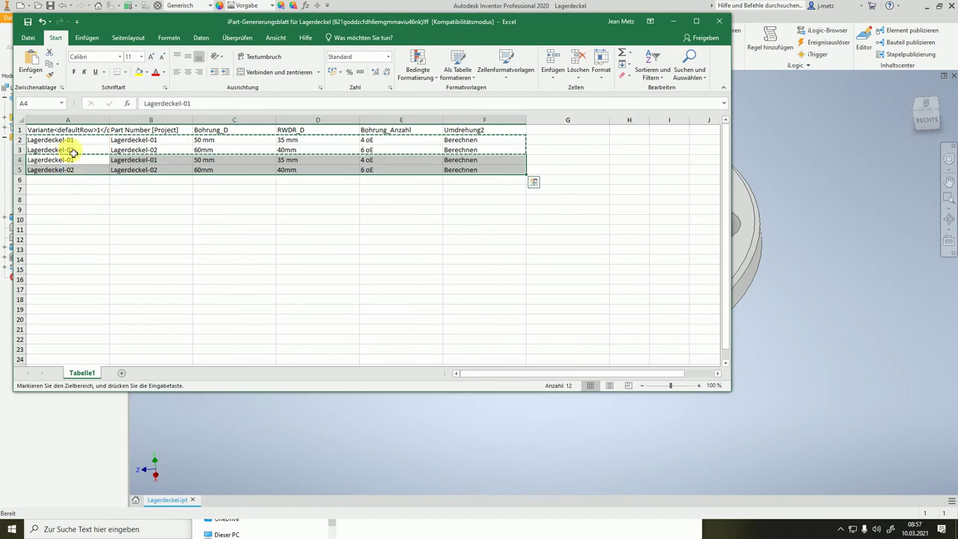
pyautogui.click(70, 150)
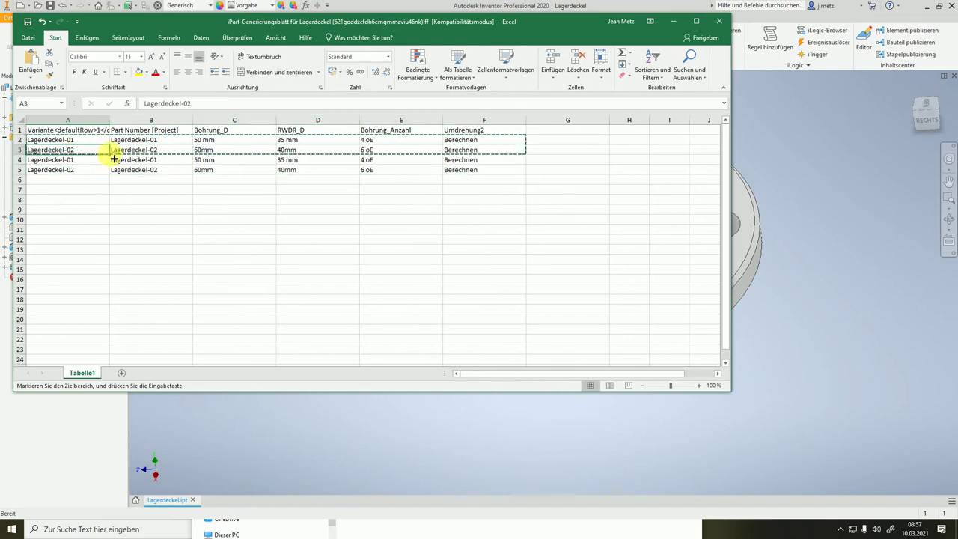
pyautogui.moveTo(109, 154); pyautogui.dragTo(109, 179)
pyautogui.click(176, 140)
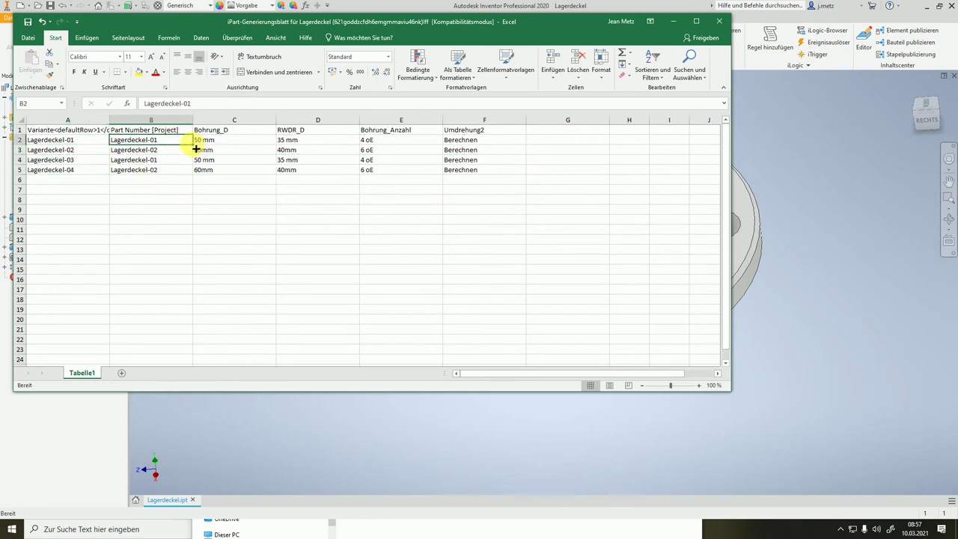
pyautogui.moveTo(196, 149); pyautogui.dragTo(190, 175)
# - Set Umdrehung2 to Unterdrücken for Lagerdeckel-03 and Lagerdeckel-04 in F4 and F5
pyautogui.click(471, 162)
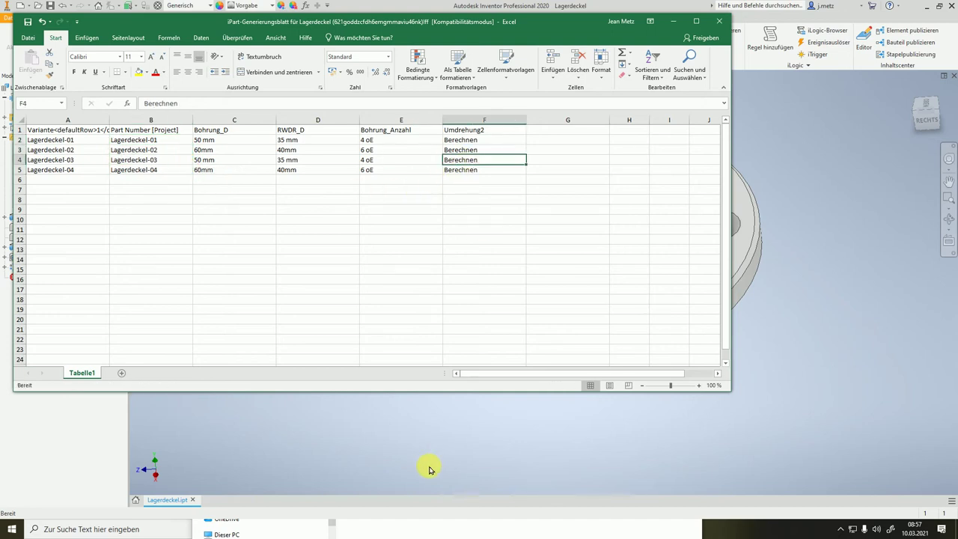
pyautogui.write('Unterdrück')
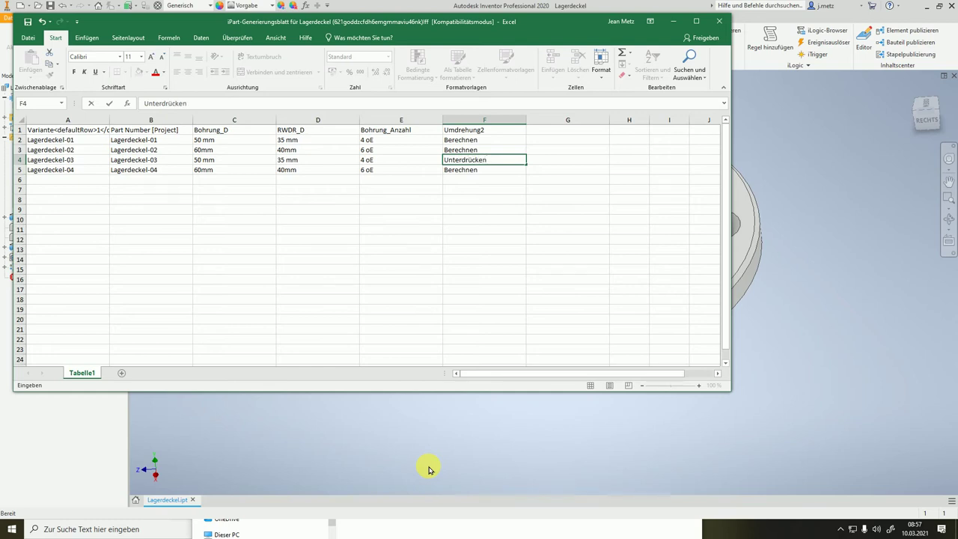
pyautogui.press('Return')
pyautogui.press('Up')
pyautogui.hotkey('ctrl', 'c')
pyautogui.press('Down')
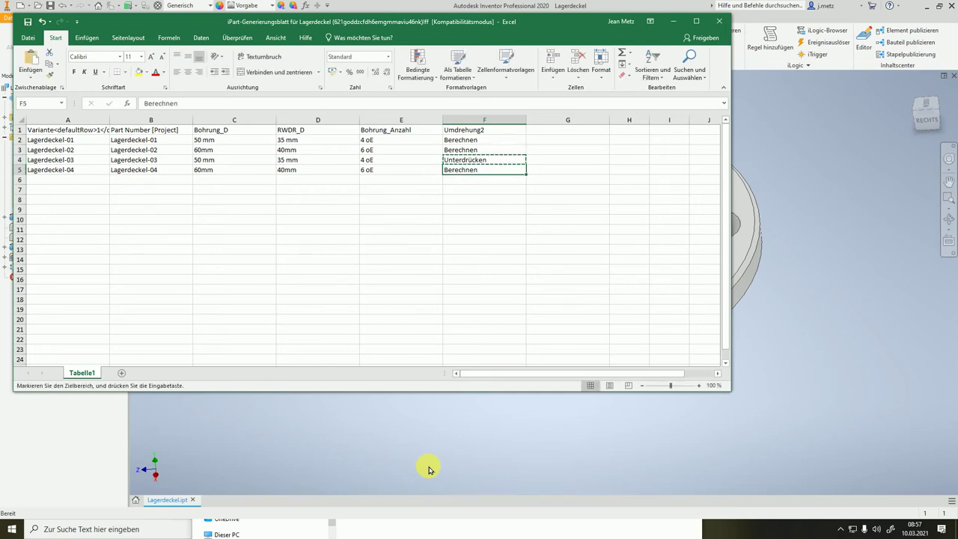
pyautogui.hotkey('ctrl', 'v')
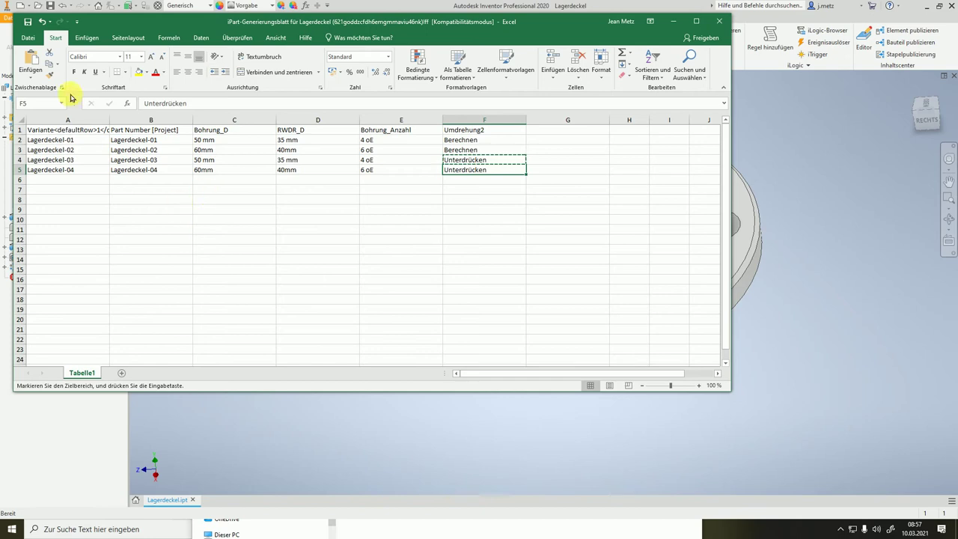
# - Close Excel to return the four-variant table to Inventor
pyautogui.click(28, 37)
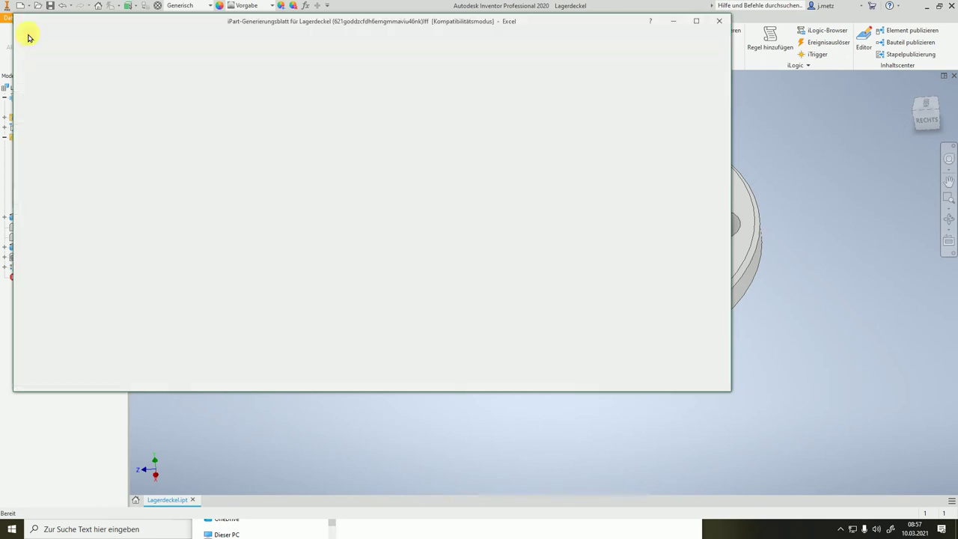
pyautogui.click(29, 36)
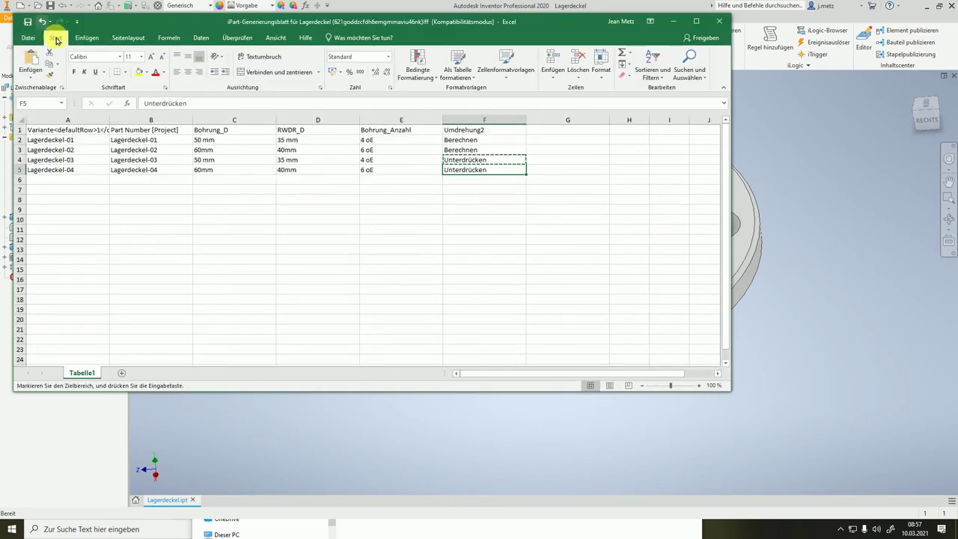
pyautogui.press('Escape')
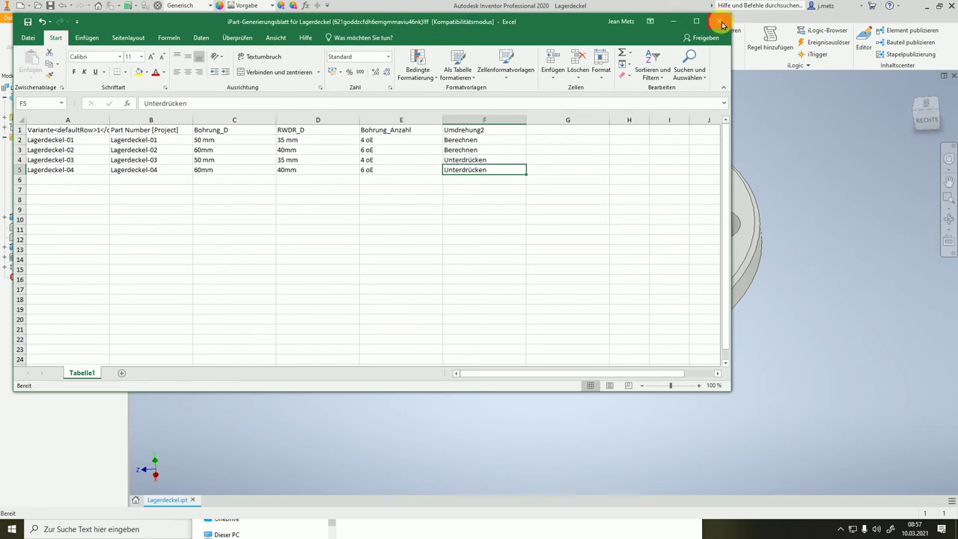
pyautogui.click(719, 21)
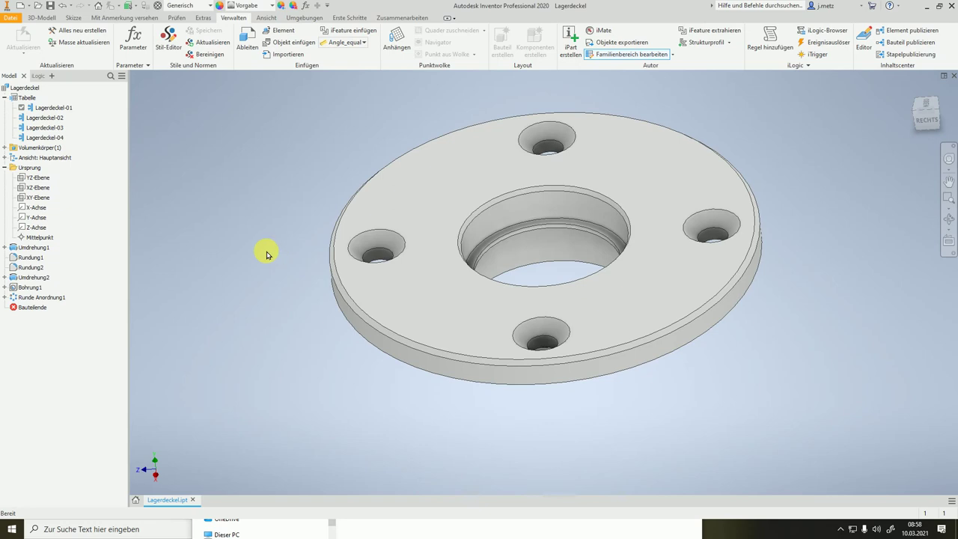
# - Activate variant Lagerdeckel-04 and orbit the part to view its underside
pyautogui.rightClick(48, 140)
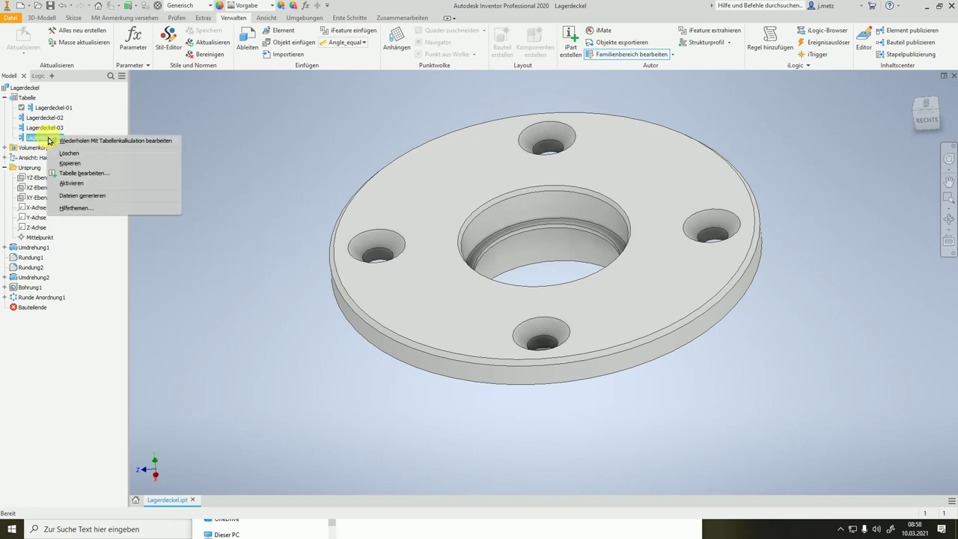
pyautogui.click(97, 183)
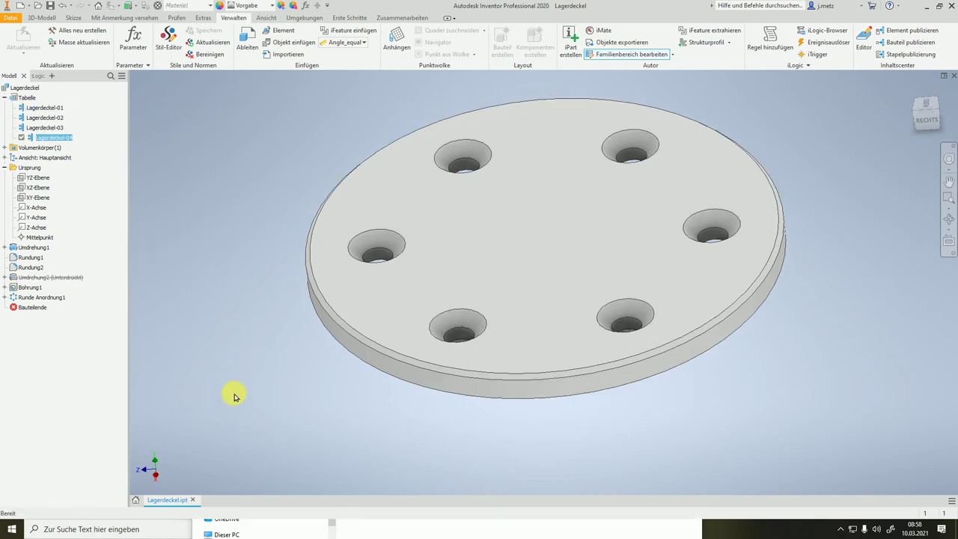
pyautogui.moveTo(235, 385)
pyautogui.keyDown('shift'); pyautogui.mouseDown(button='middle')
pyautogui.moveTo(212, 307)
pyautogui.moveTo(207, 399)
pyautogui.moveTo(96, 232)
pyautogui.mouseUp(button='middle'); pyautogui.keyUp('shift')
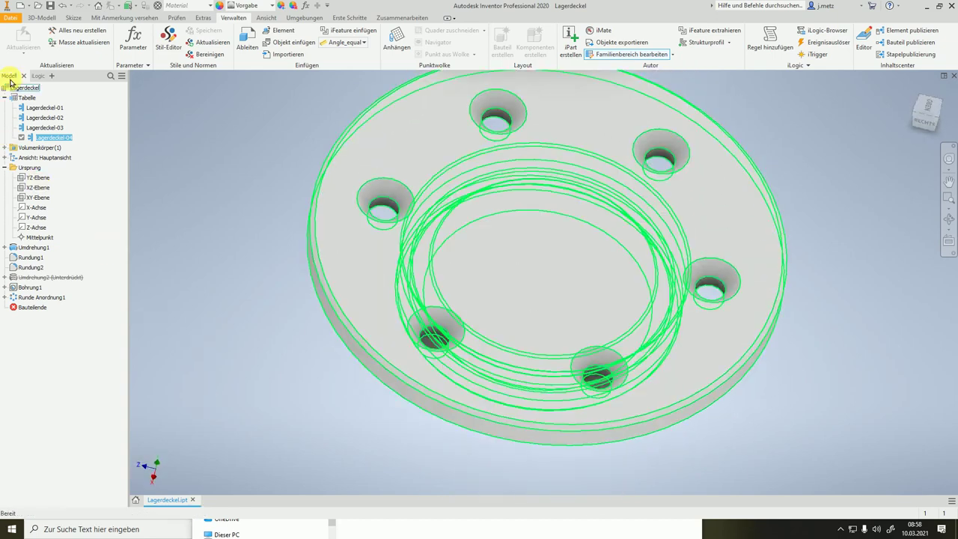
# - Activate Lagerdeckel-03, then Lagerdeckel-02, showing six bolt holes and the open centre bore
pyautogui.rightClick(43, 131)
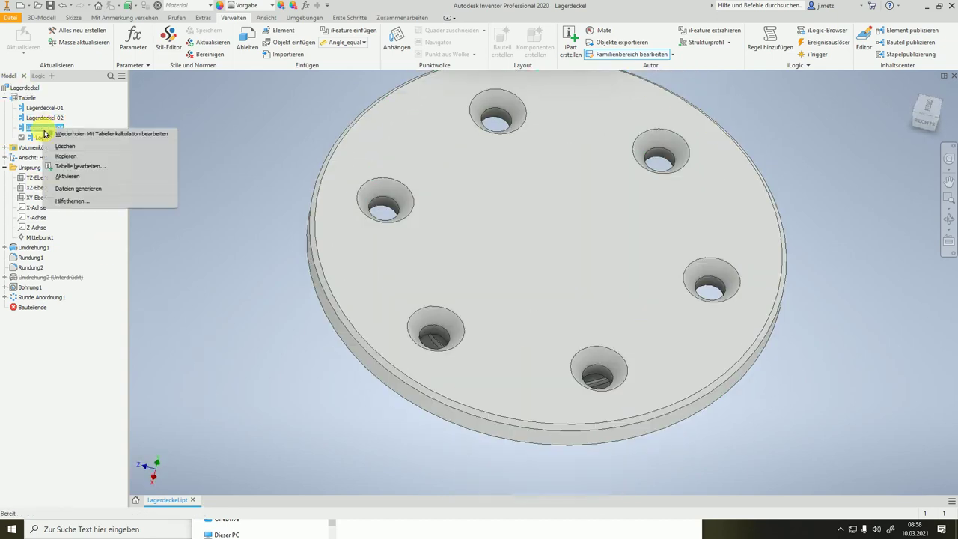
pyautogui.click(84, 181)
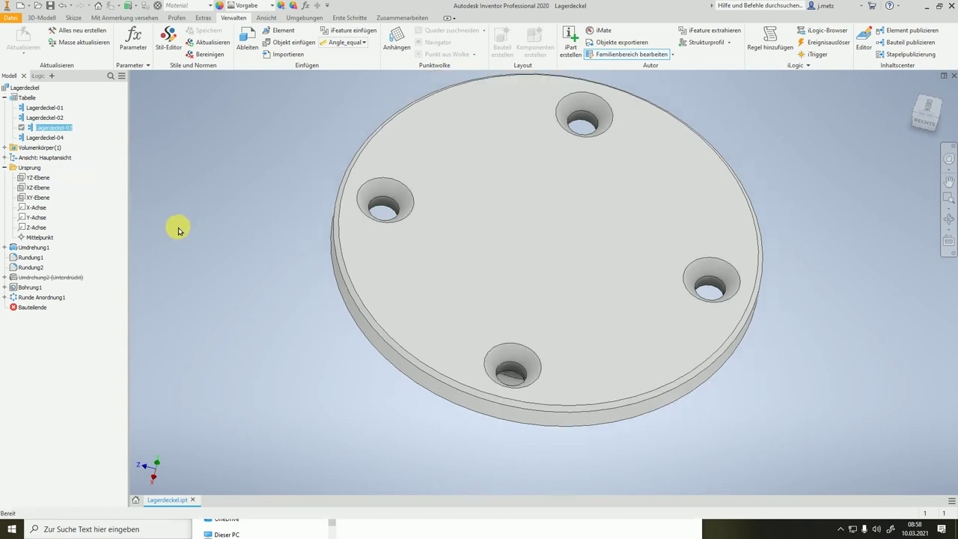
pyautogui.rightClick(54, 118)
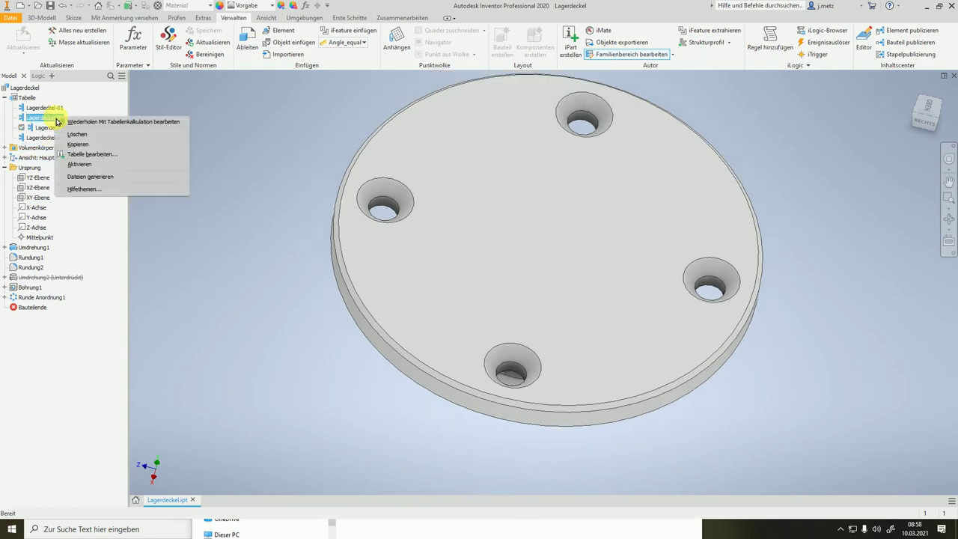
pyautogui.click(91, 165)
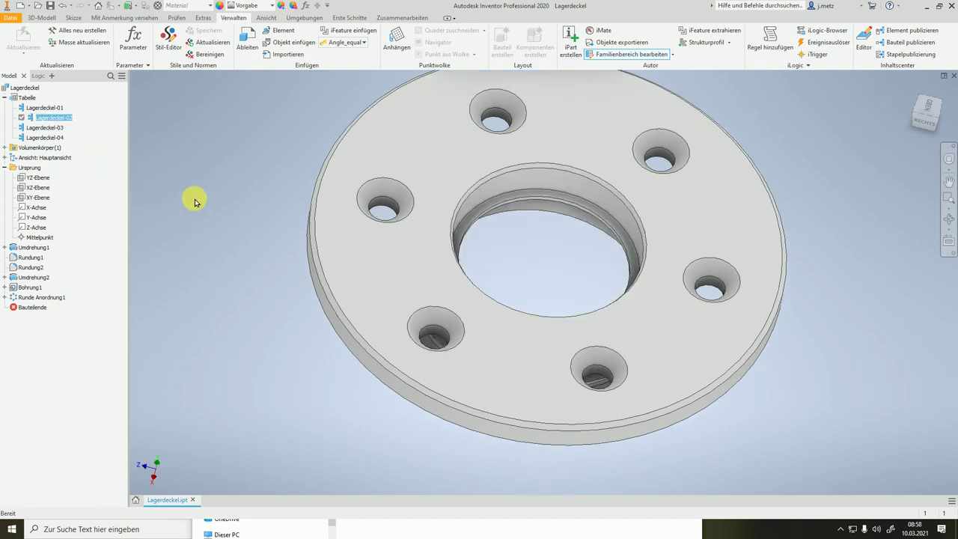
# - Rename the 35 mm hole-circle parameter d23 to LochkreisD in the Parameter list
pyautogui.keyDown('shift'); pyautogui.moveTo(197, 202); pyautogui.dragTo(202, 139, button='middle'); pyautogui.keyUp('shift')
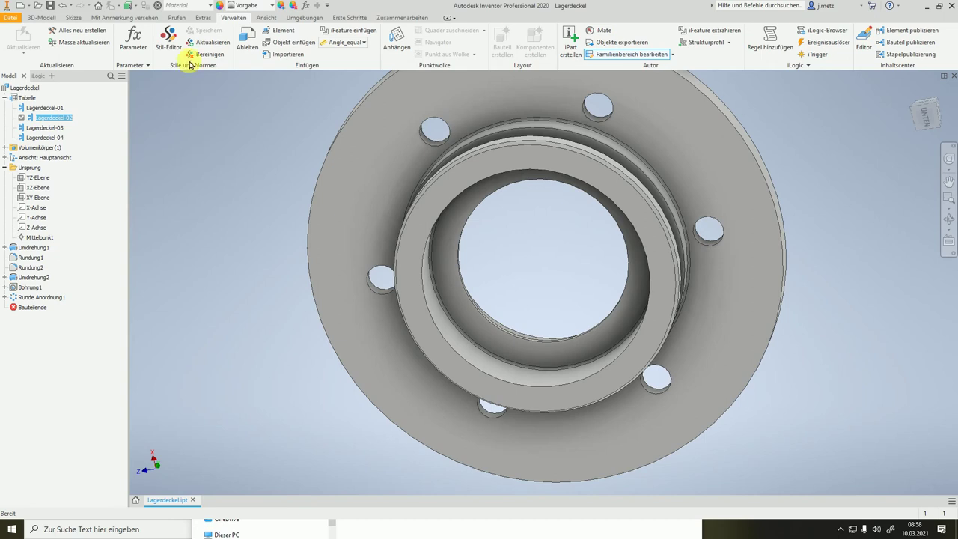
pyautogui.click(139, 36)
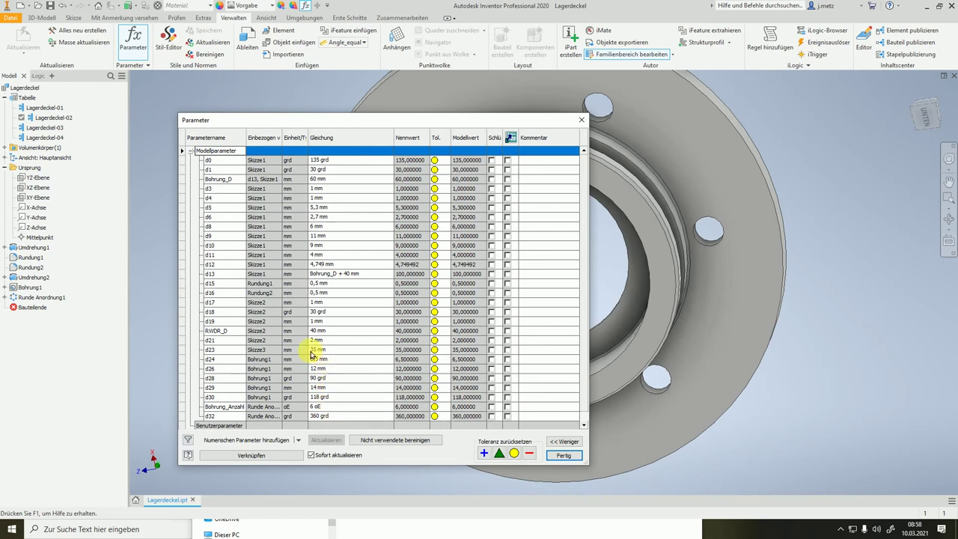
pyautogui.click(213, 350)
pyautogui.write('LochkreisD')
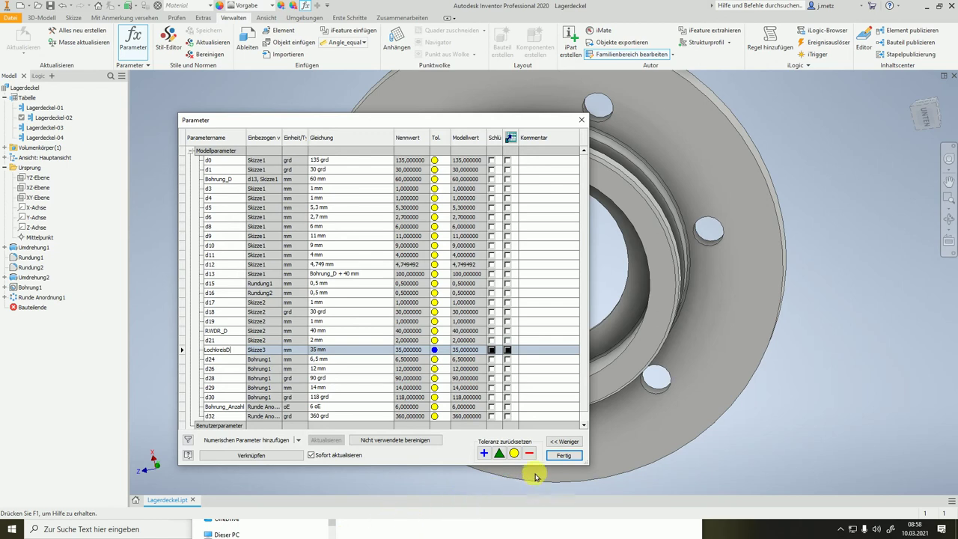
pyautogui.click(563, 455)
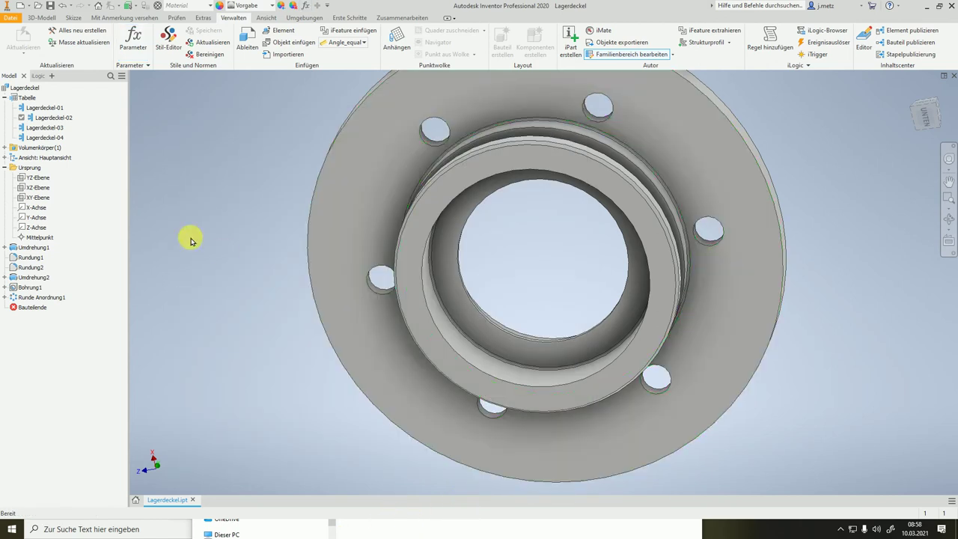
# - Add Bohrung1's LochkreisD as an iPart table column, setting Lagerdeckel-02 and Lagerdeckel-04 to 45 mm
pyautogui.click(41, 109)
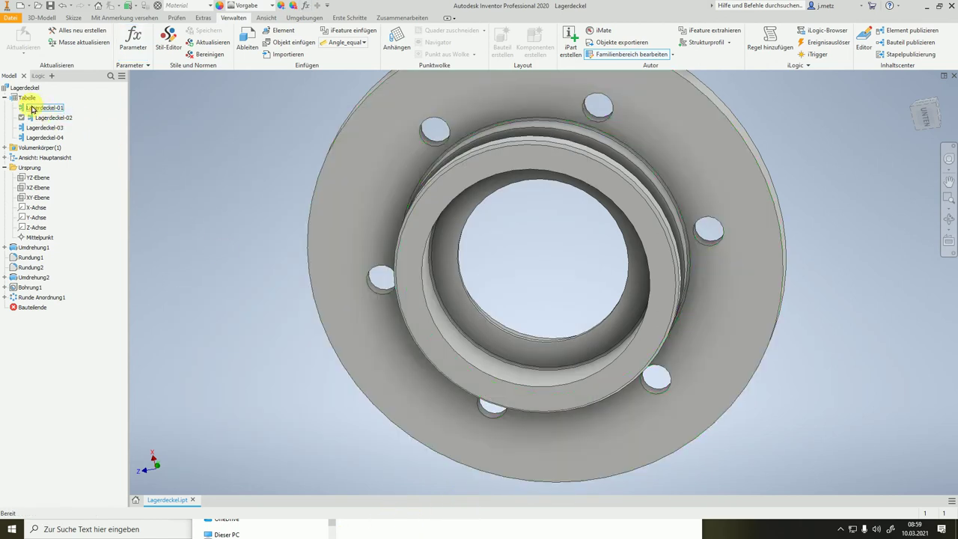
pyautogui.rightClick(29, 99)
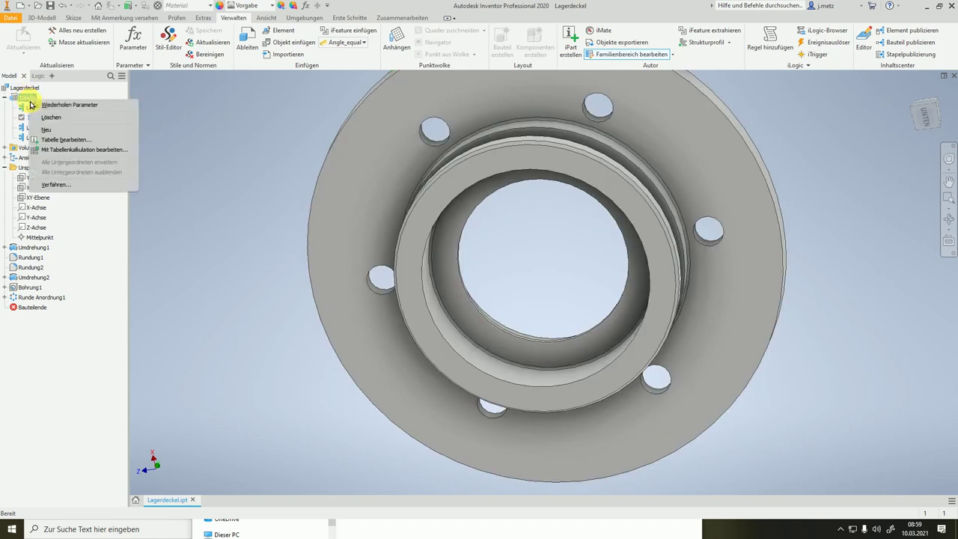
pyautogui.click(68, 139)
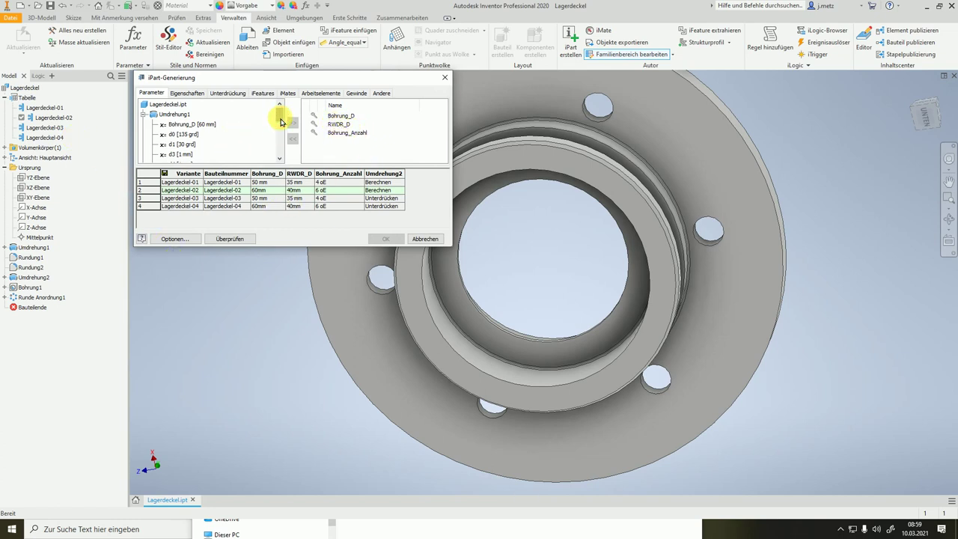
pyautogui.moveTo(282, 121); pyautogui.dragTo(282, 144)
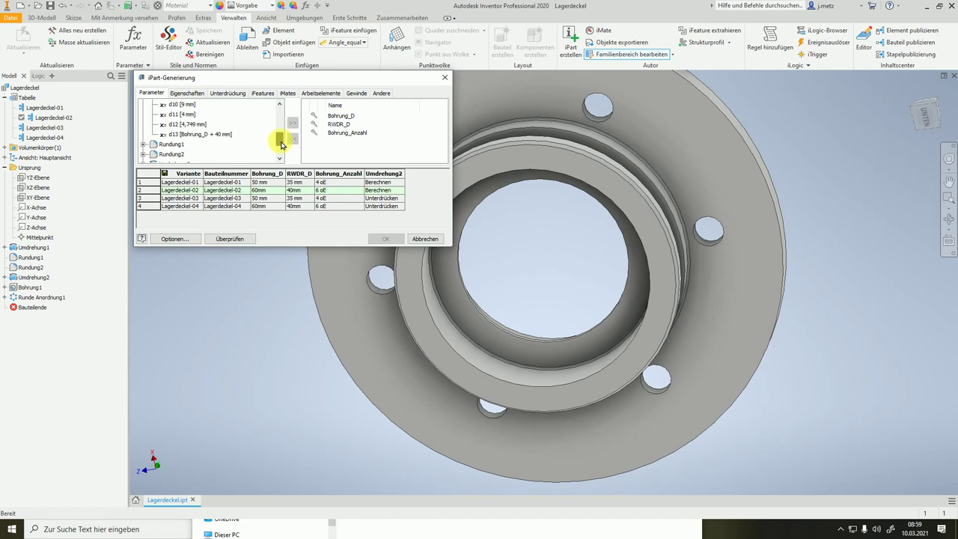
pyautogui.moveTo(283, 144)
pyautogui.mouseDown()
pyautogui.moveTo(280, 109)
pyautogui.moveTo(287, 157)
pyautogui.mouseUp()
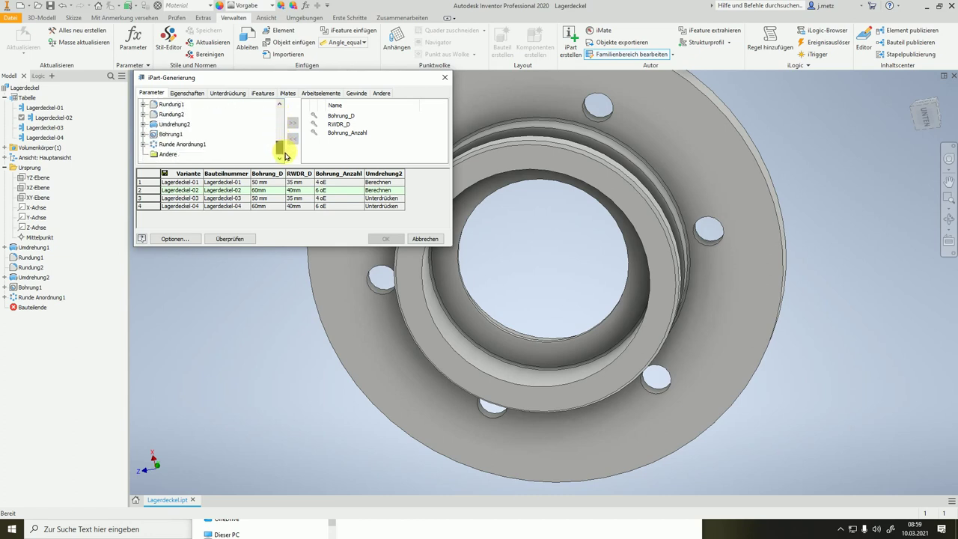
pyautogui.doubleClick(149, 136)
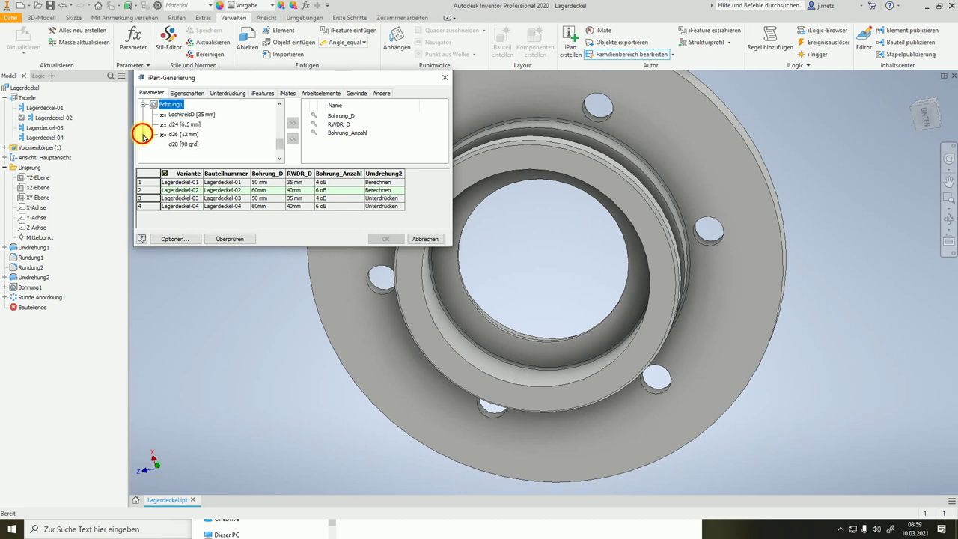
pyautogui.click(187, 113)
pyautogui.click(293, 122)
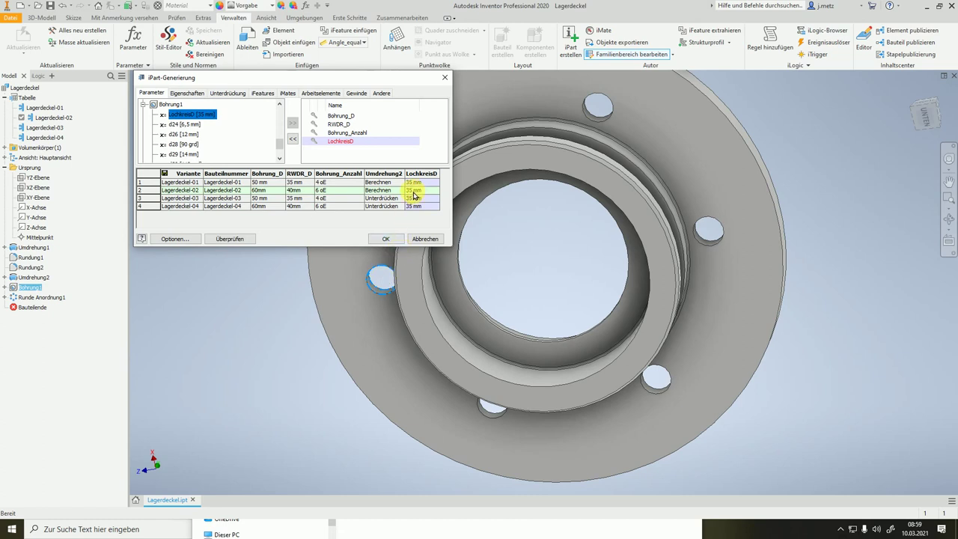
pyautogui.click(410, 191)
pyautogui.write('45')
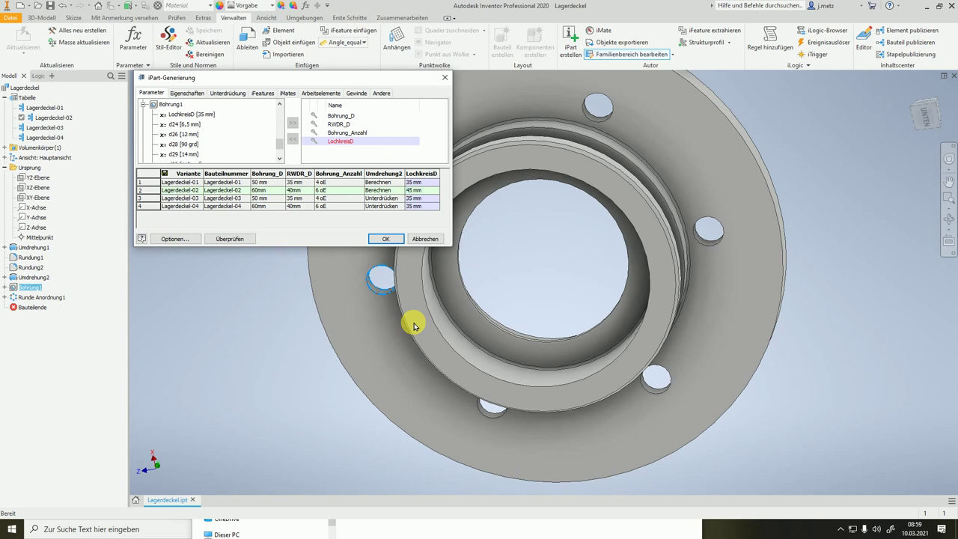
pyautogui.click(410, 205)
pyautogui.write('45')
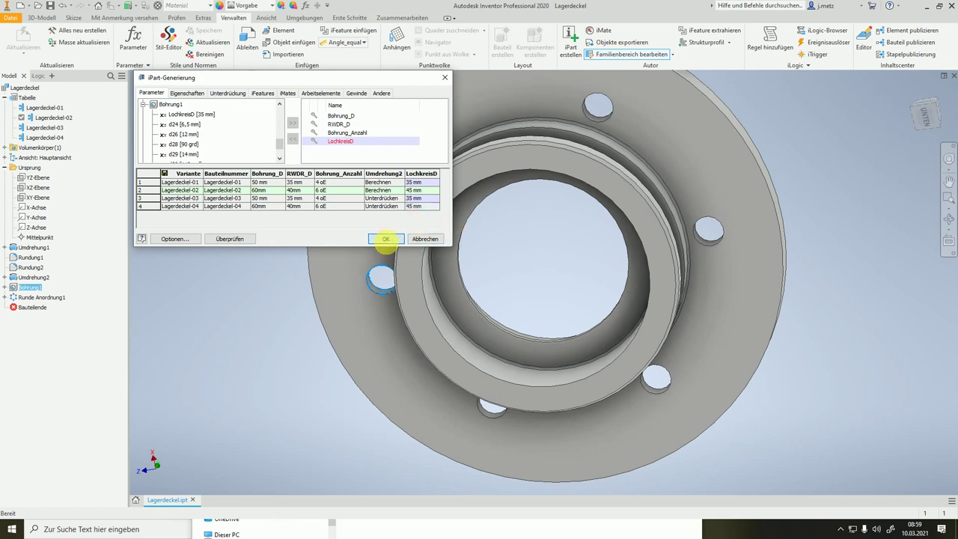
pyautogui.click(385, 239)
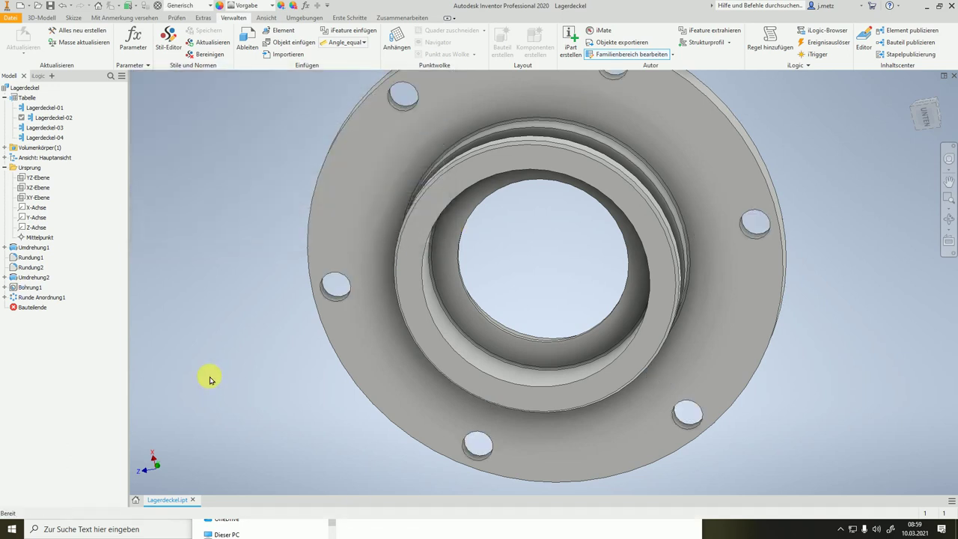
# - In the Excel iPart sheet, set LochkreisD cells G3 and G5 to 40 and close Excel
pyautogui.rightClick(26, 101)
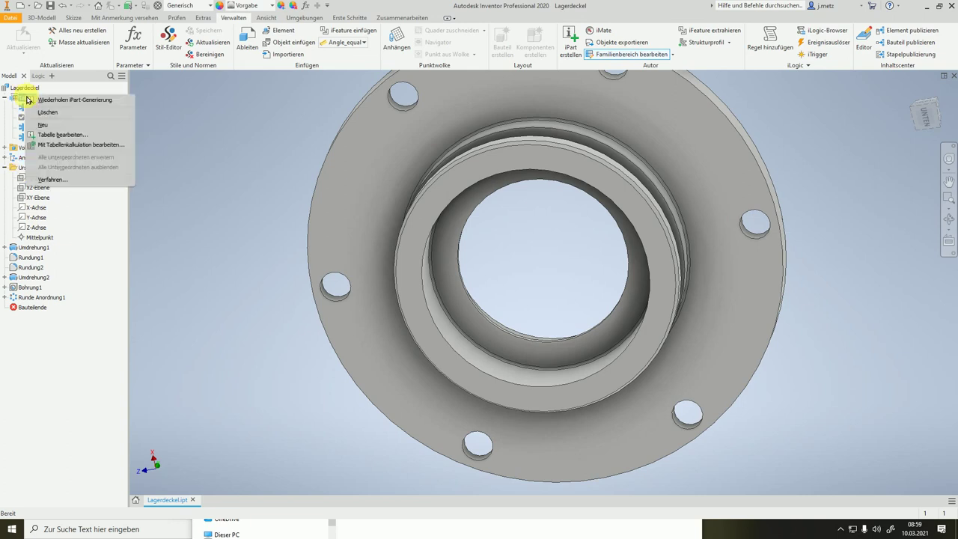
pyautogui.click(74, 145)
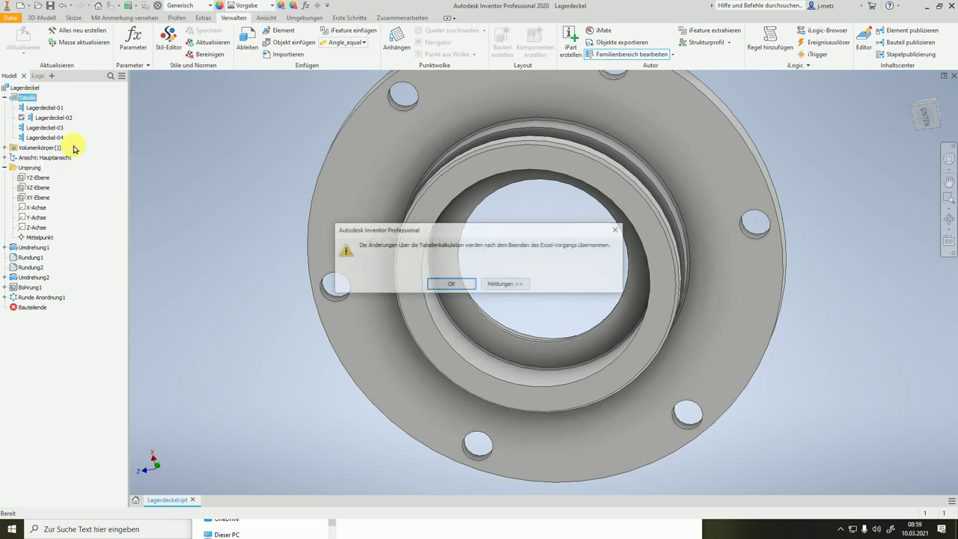
pyautogui.click(452, 284)
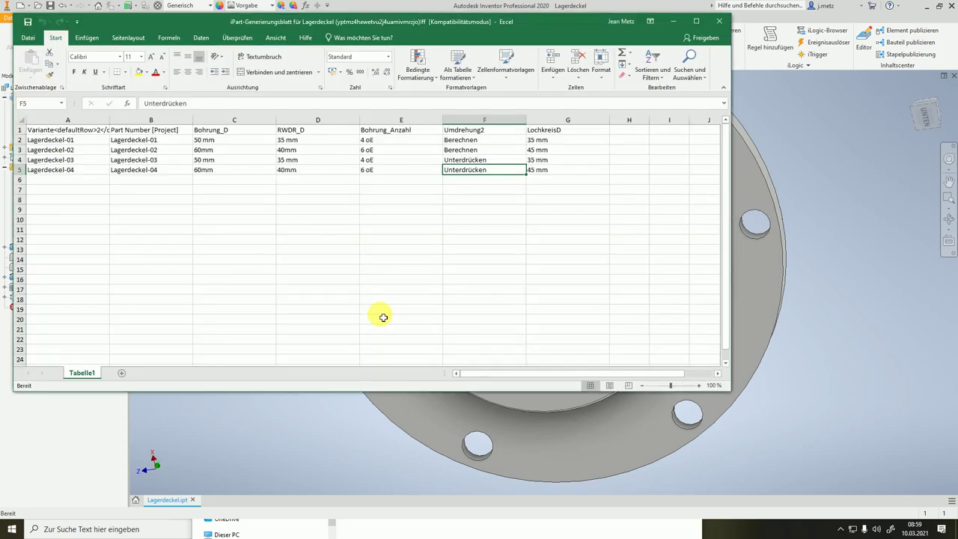
pyautogui.click(540, 151)
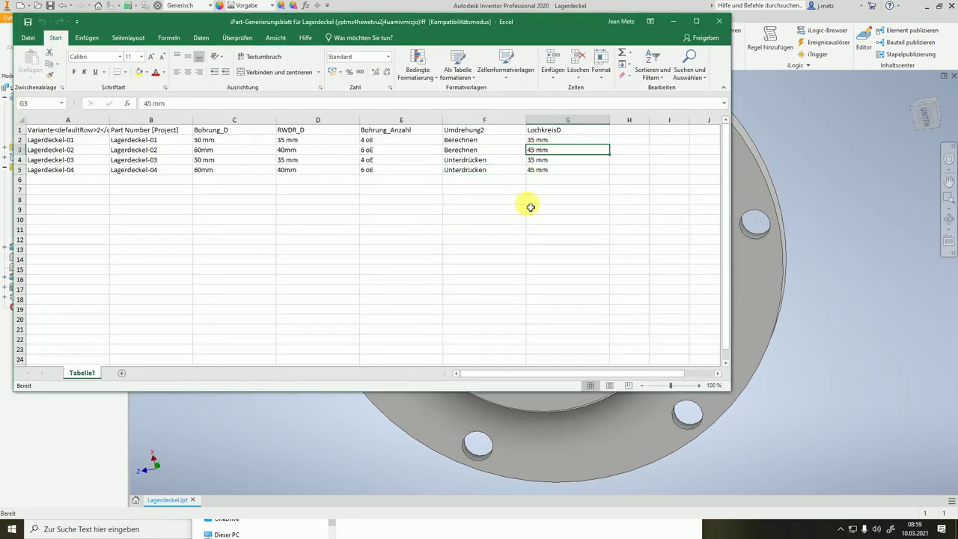
pyautogui.write('40')
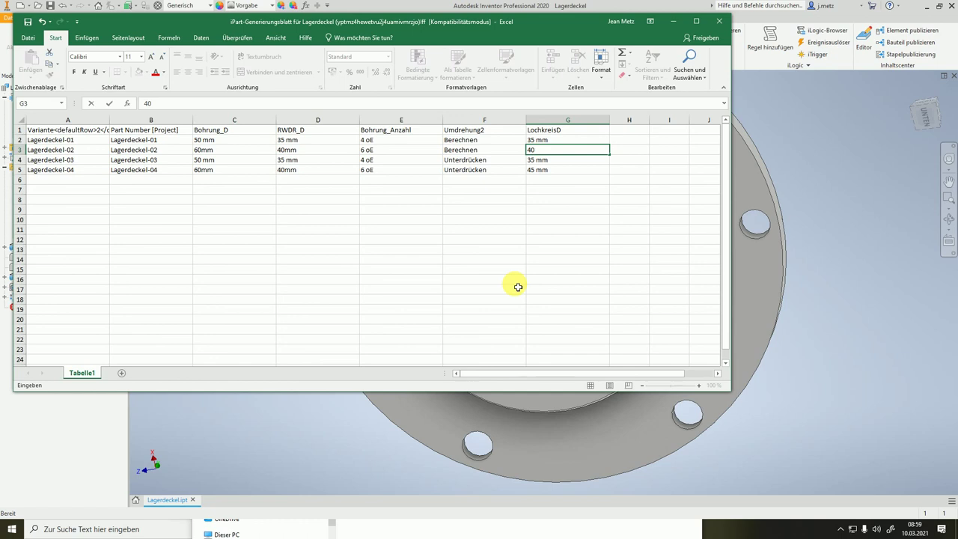
pyautogui.press('Return')
pyautogui.press('Return')
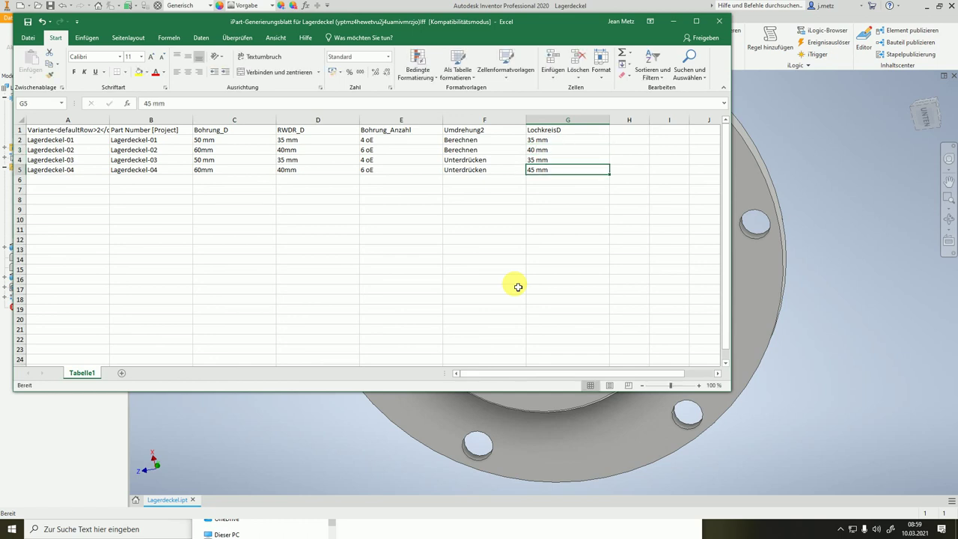
pyautogui.write('40')
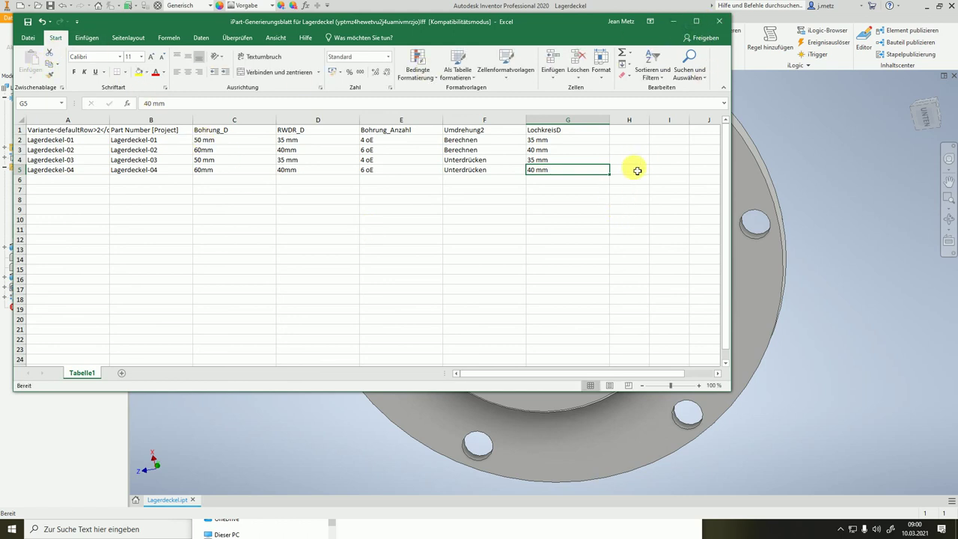
pyautogui.click(717, 24)
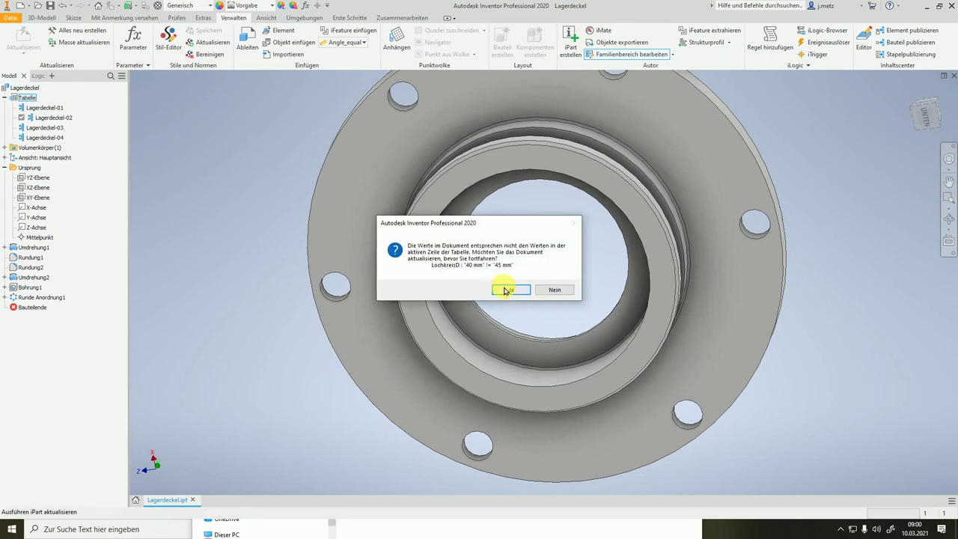
# - Accept the table update, activate Lagerdeckel-03, and orbit to view its top face
pyautogui.click(493, 289)
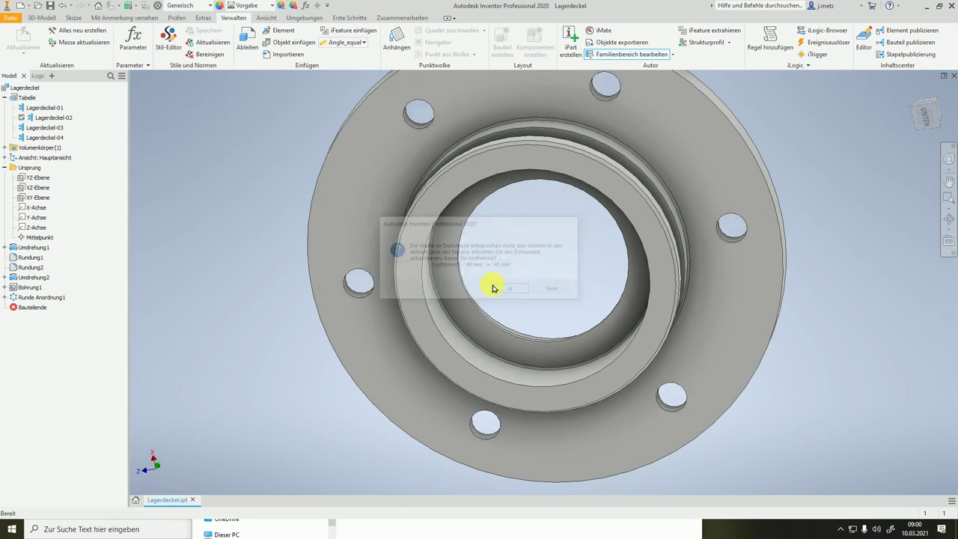
pyautogui.click(39, 129)
pyautogui.rightClick(39, 131)
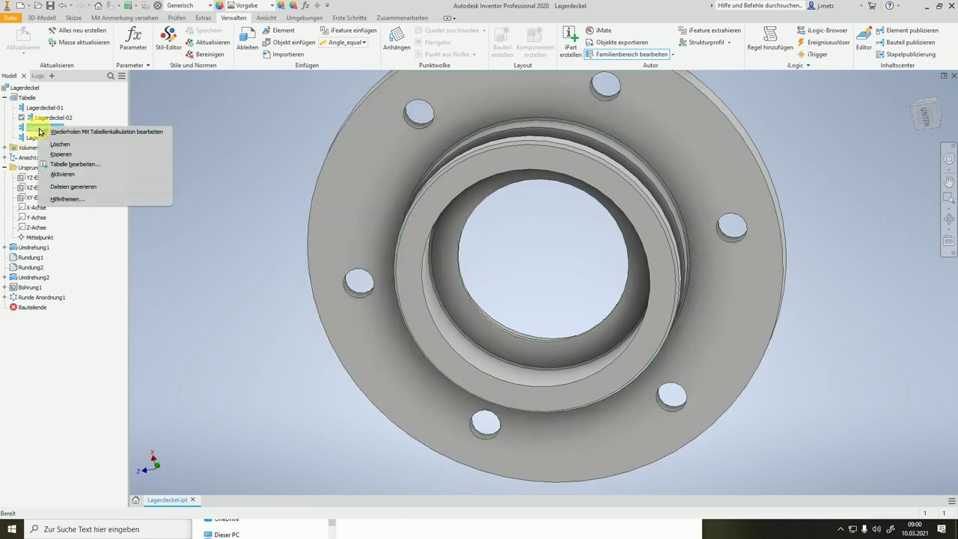
pyautogui.click(75, 178)
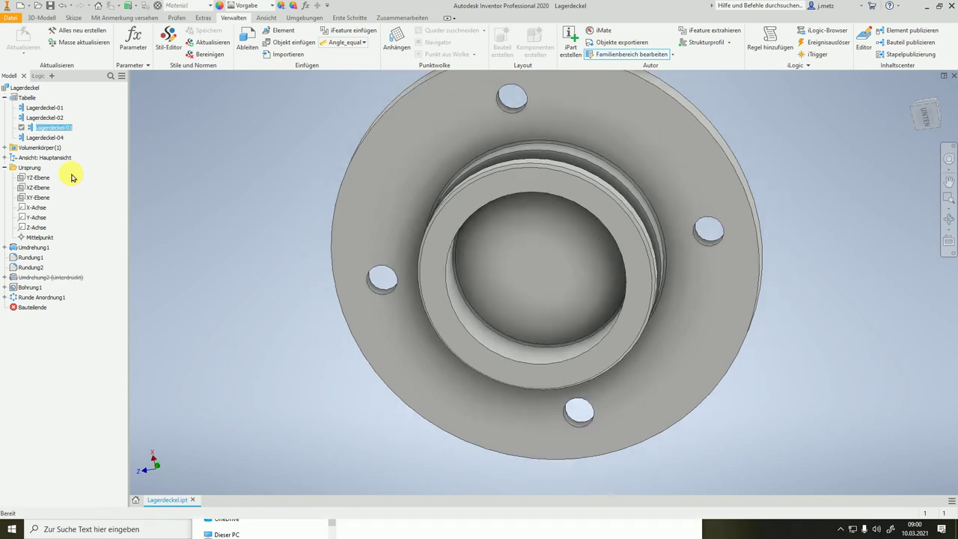
pyautogui.press('F4')
pyautogui.moveTo(212, 257)
pyautogui.mouseDown()
pyautogui.moveTo(197, 292)
pyautogui.moveTo(147, 326)
pyautogui.moveTo(139, 392)
pyautogui.mouseUp()
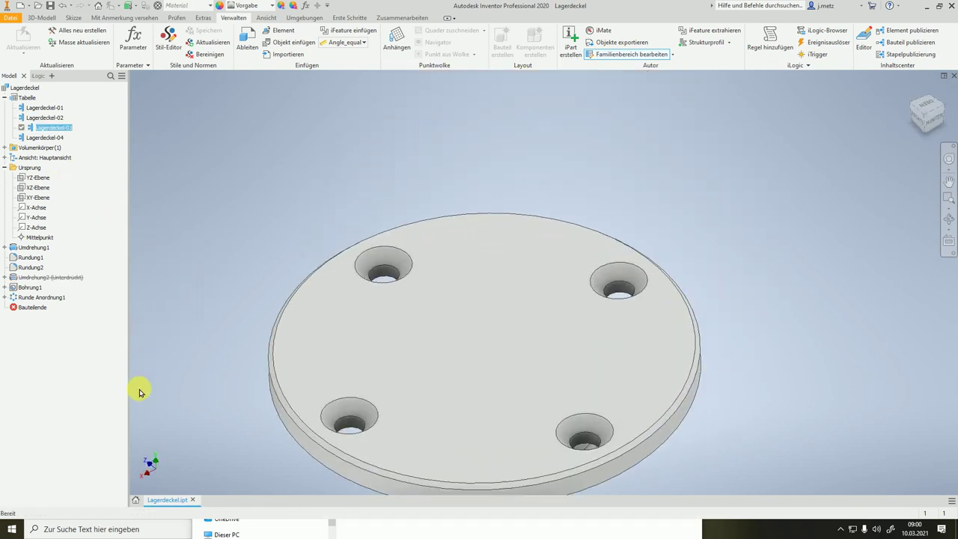